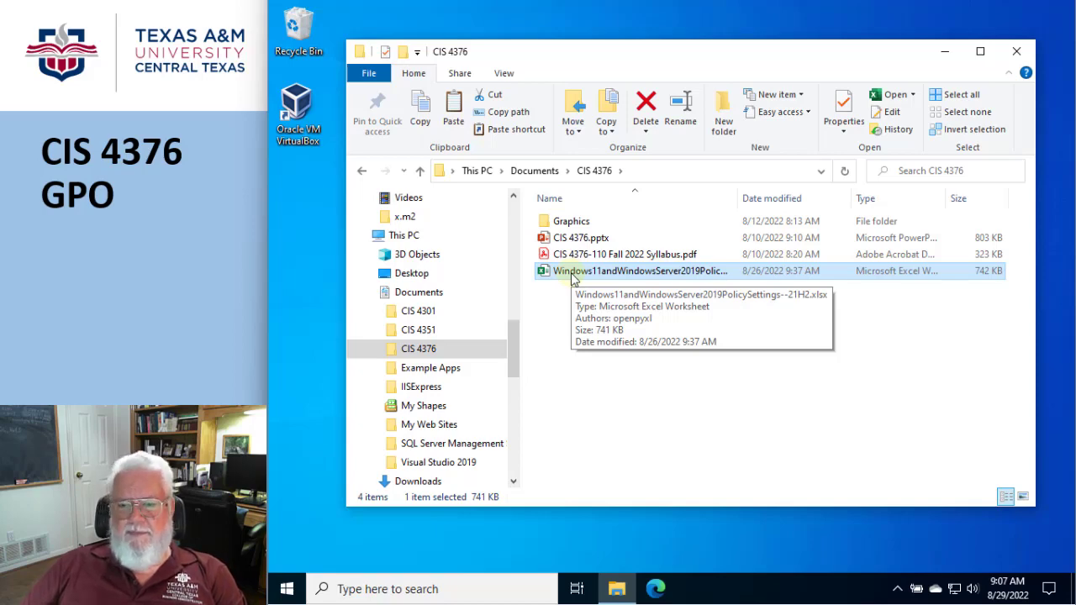
Open the Windows11andWindowsServer2019PolicySettings--21H2 spreadsheet and browse its Security and Administrative Templates sheets
{"action": "double_click", "coordinate": [572, 274]}
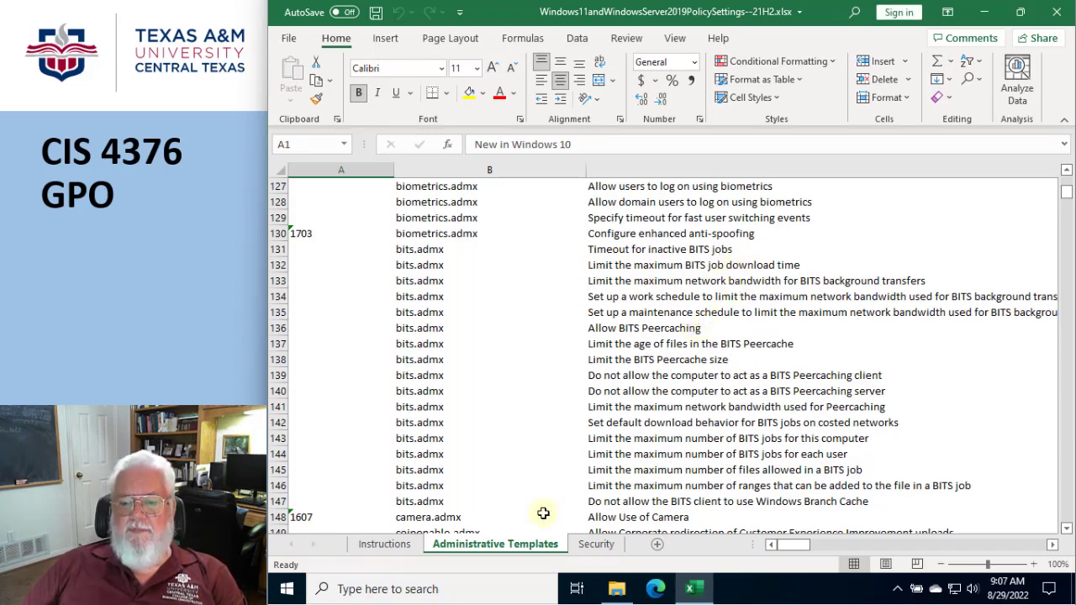
{"action": "left_click", "coordinate": [595, 548]}
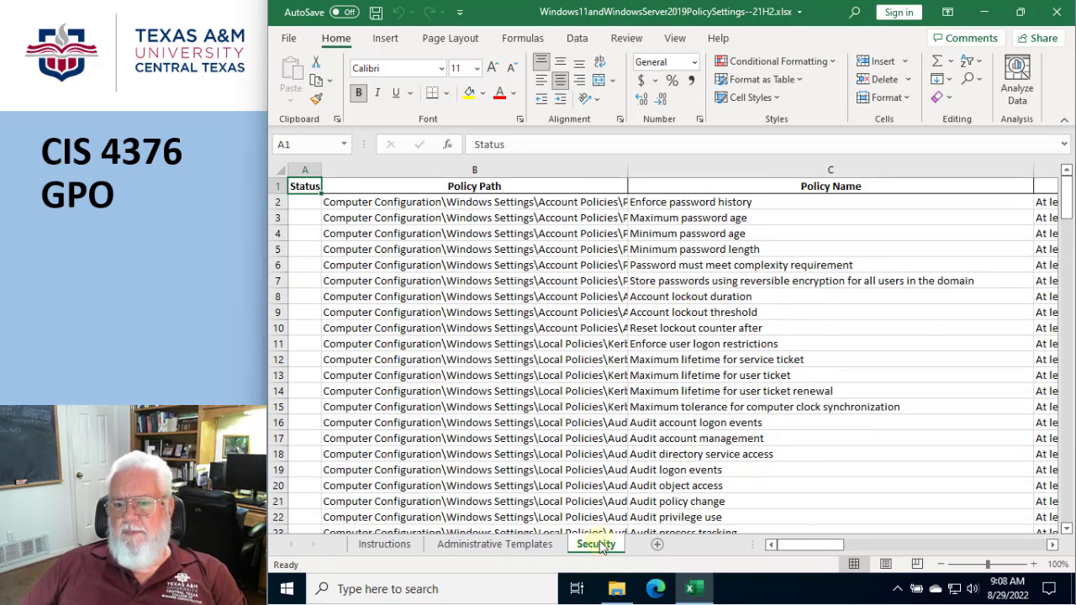
{"action": "left_click", "coordinate": [514, 545]}
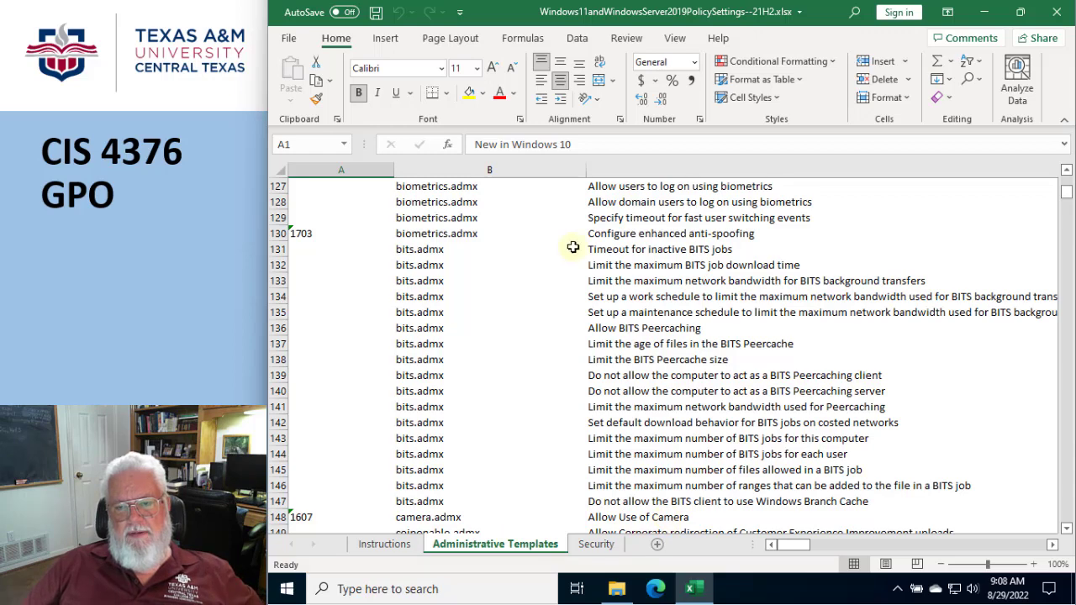
Search the Administrative Templates sheet's policy names for "turn off the display"
{"action": "left_click", "coordinate": [667, 173]}
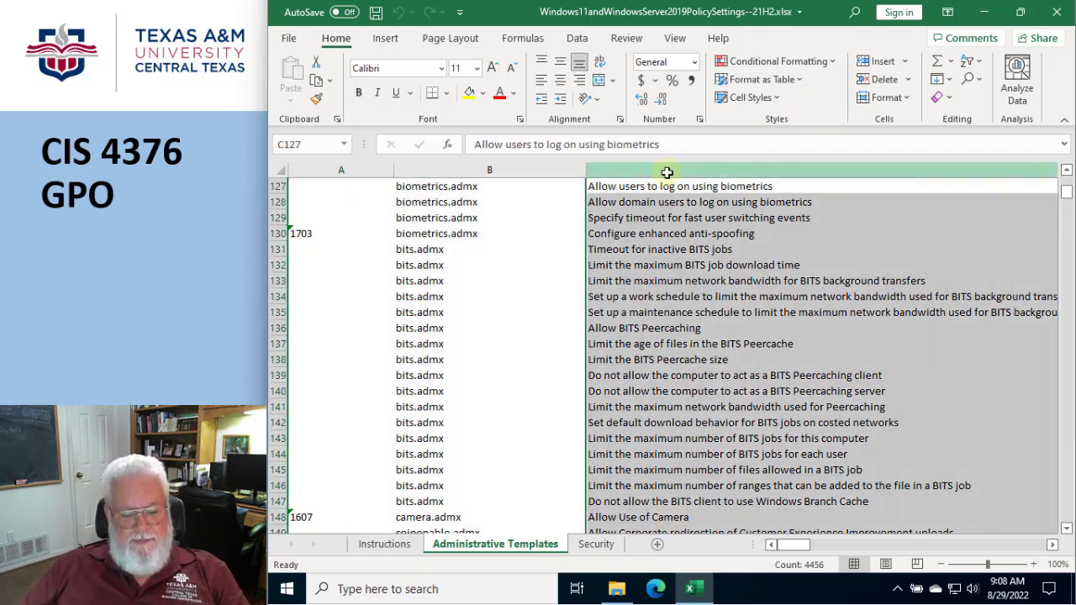
{"action": "key", "text": "ctrl+f"}
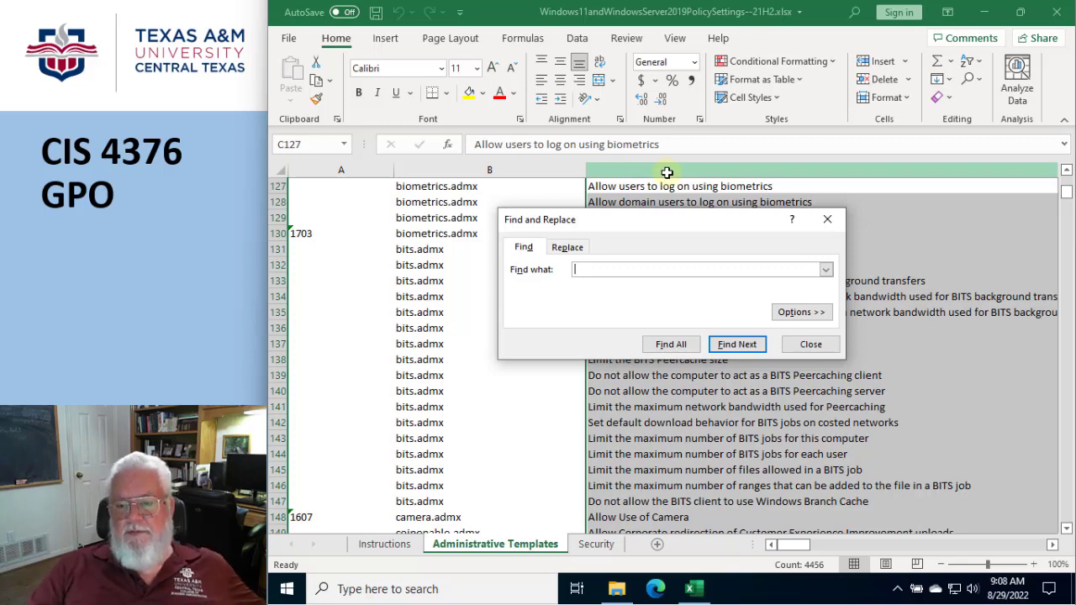
{"action": "type", "text": "tur"}
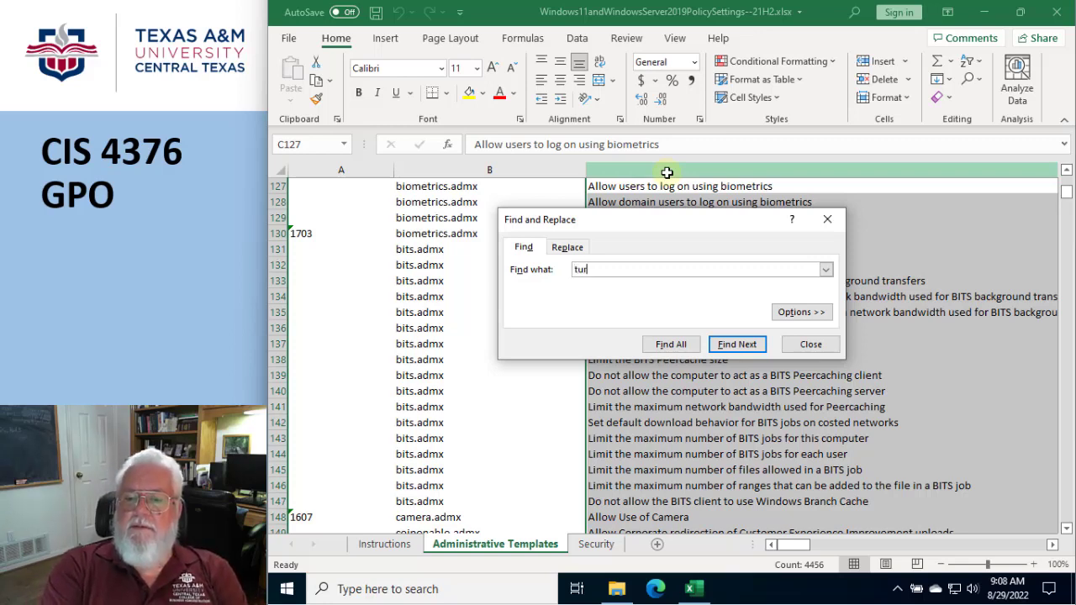
{"action": "type", "text": "n off the display"}
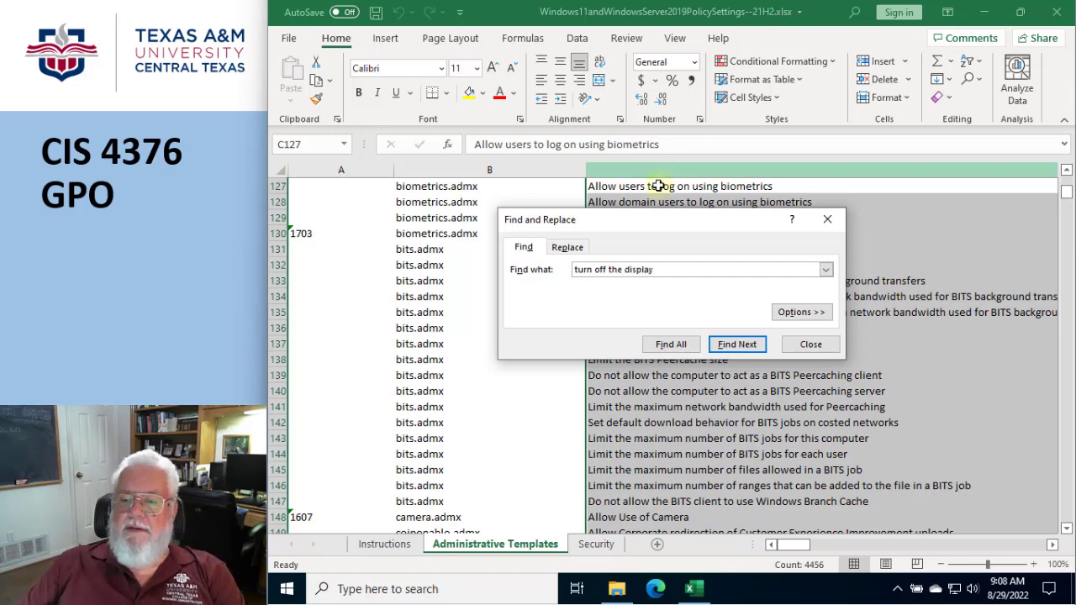
{"action": "left_click", "coordinate": [737, 344]}
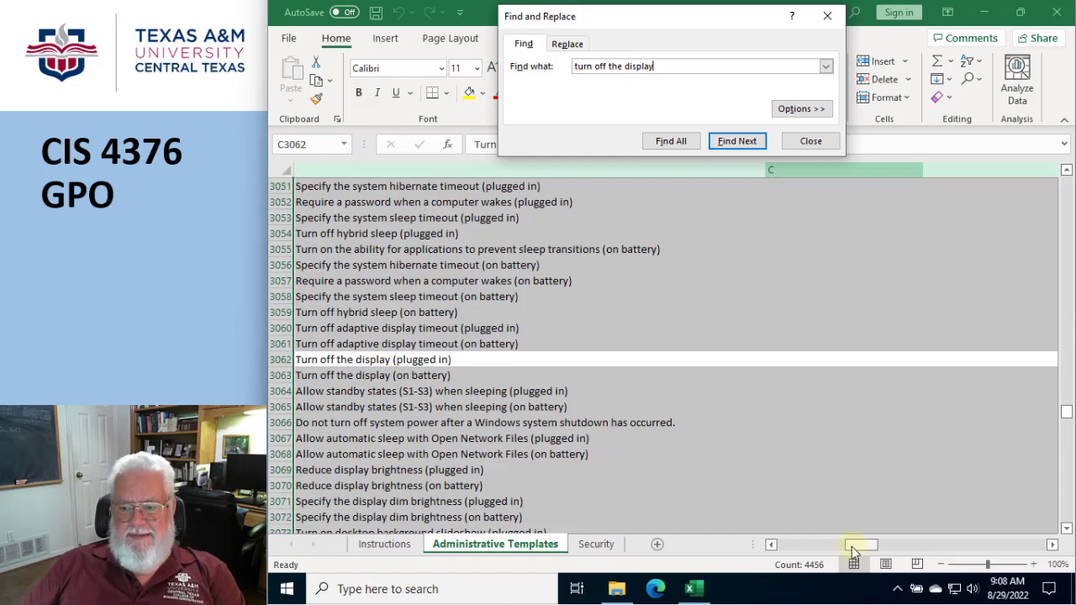
Examine the Turn off the display (plugged in) row across its columns to find its policy path
{"action": "left_click", "coordinate": [771, 546]}
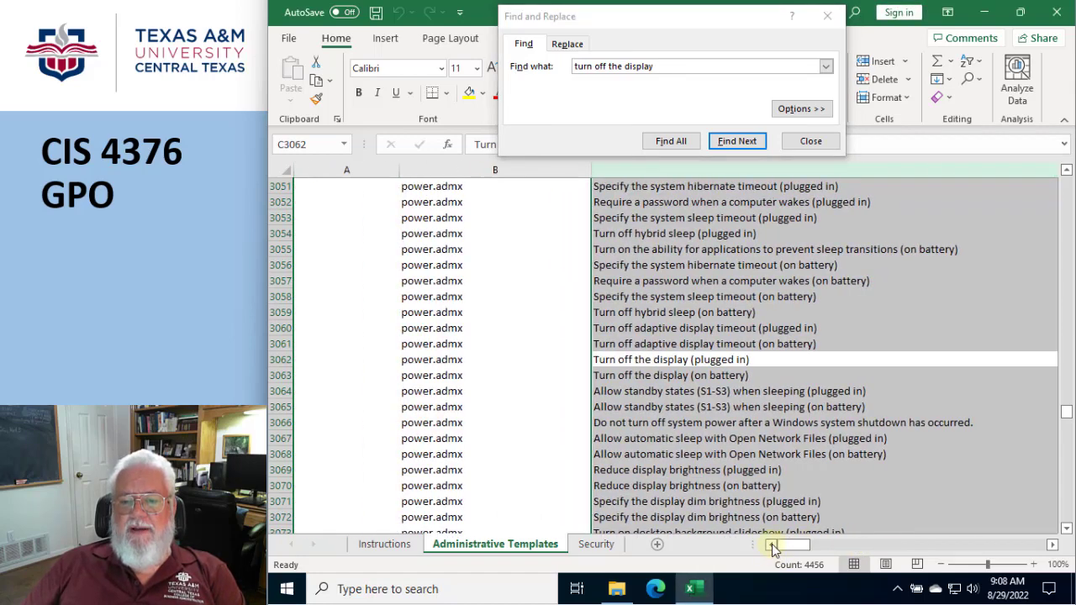
{"action": "left_click", "coordinate": [1054, 546]}
{"action": "left_click", "coordinate": [1053, 546]}
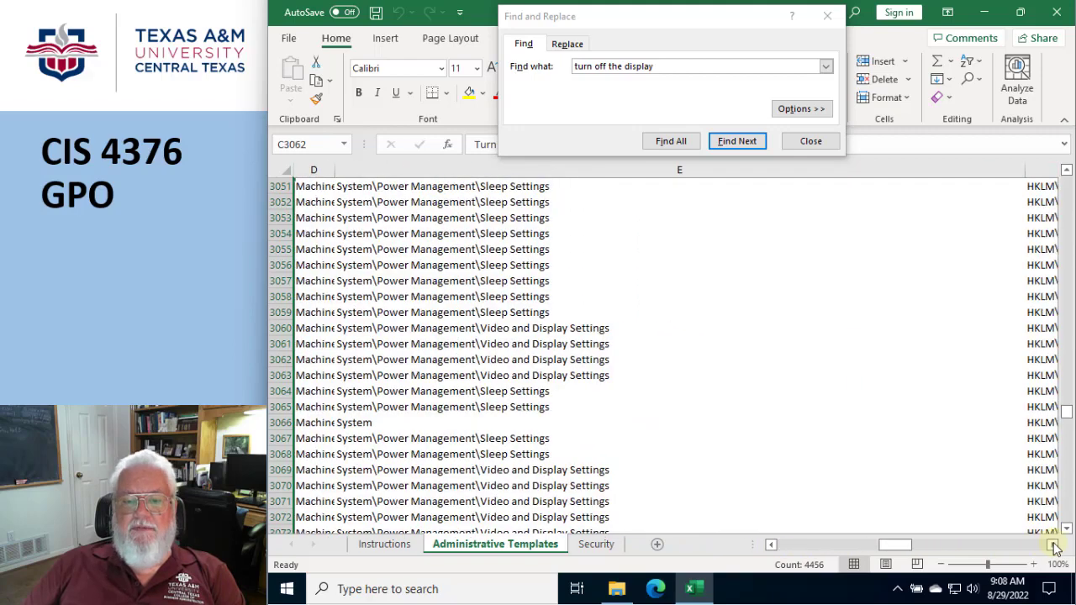
{"action": "left_click", "coordinate": [770, 543]}
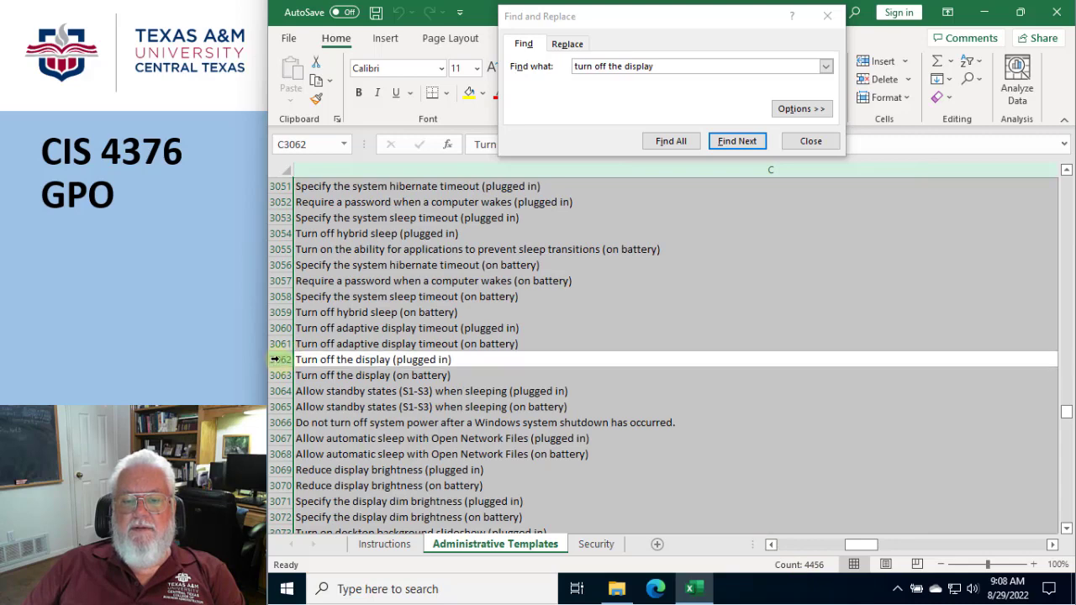
{"action": "left_click", "coordinate": [280, 360]}
{"action": "left_click", "coordinate": [808, 150]}
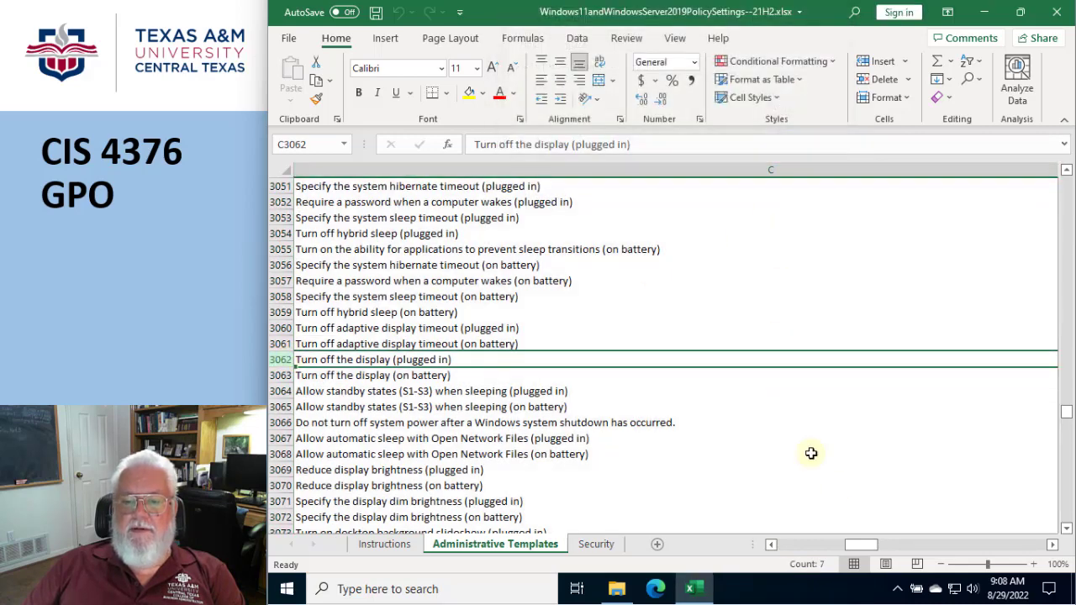
{"action": "left_click", "coordinate": [1053, 545]}
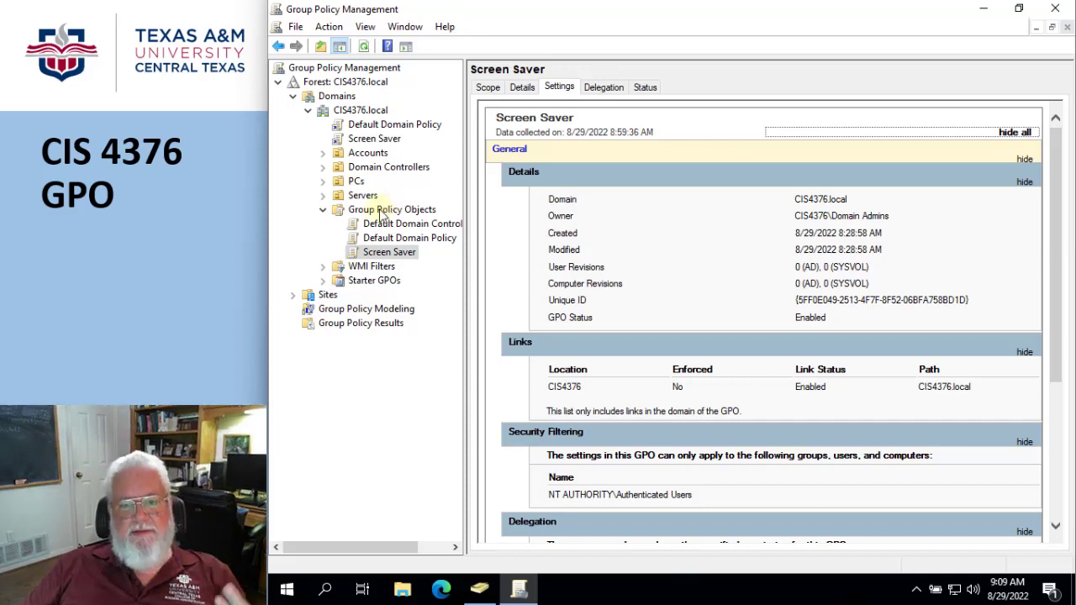
Create a new GPO named Display Settings under Group Policy Objects
{"action": "left_click", "coordinate": [381, 215]}
{"action": "right_click", "coordinate": [380, 214]}
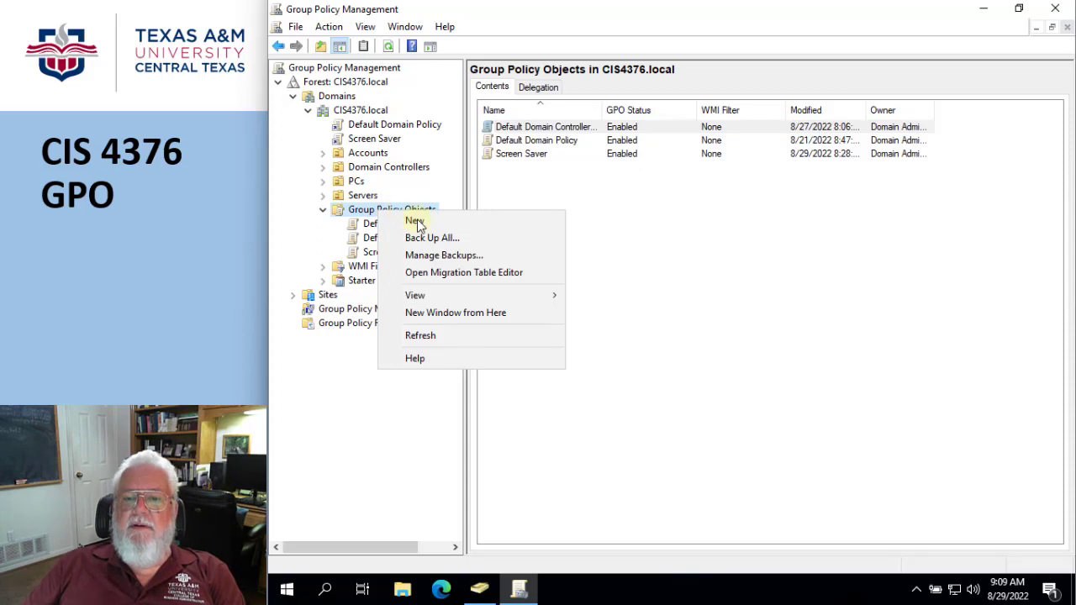
{"action": "left_click", "coordinate": [413, 222]}
{"action": "type", "text": "D"}
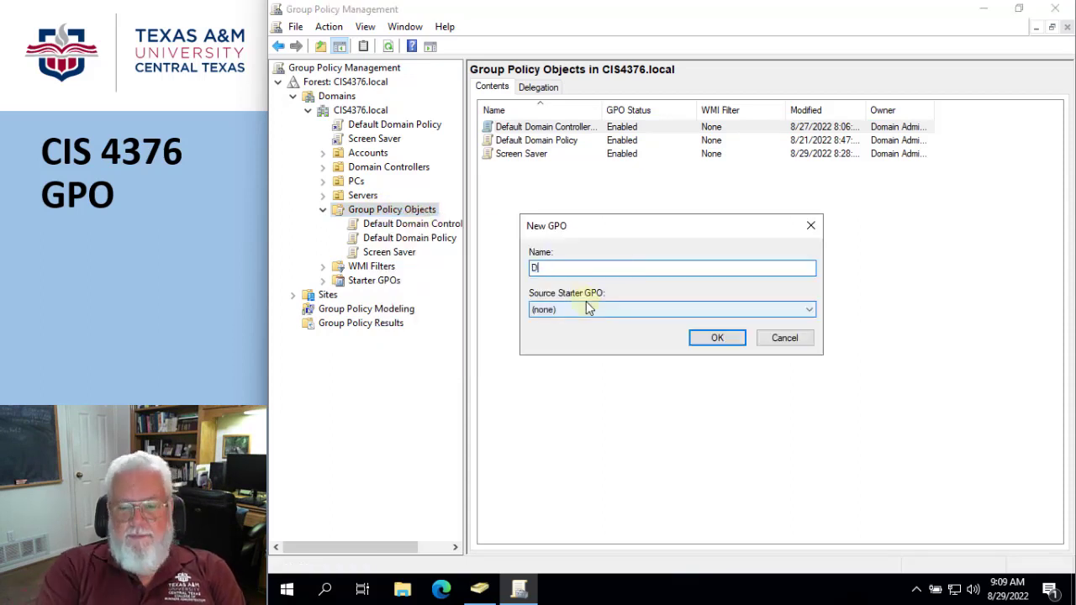
{"action": "type", "text": "ips"}
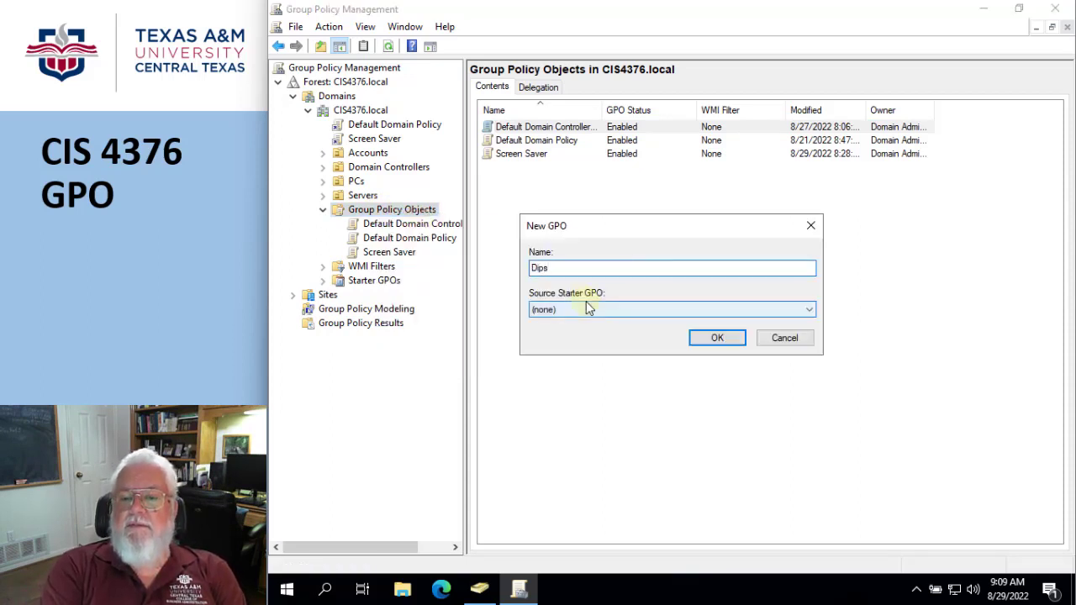
{"action": "key", "text": "BackSpace"}
{"action": "key", "text": "BackSpace"}
{"action": "key", "text": "BackSpace"}
{"action": "type", "text": "isp"}
{"action": "key", "text": "BackSpace"}
{"action": "key", "text": "BackSpace"}
{"action": "key", "text": "BackSpace"}
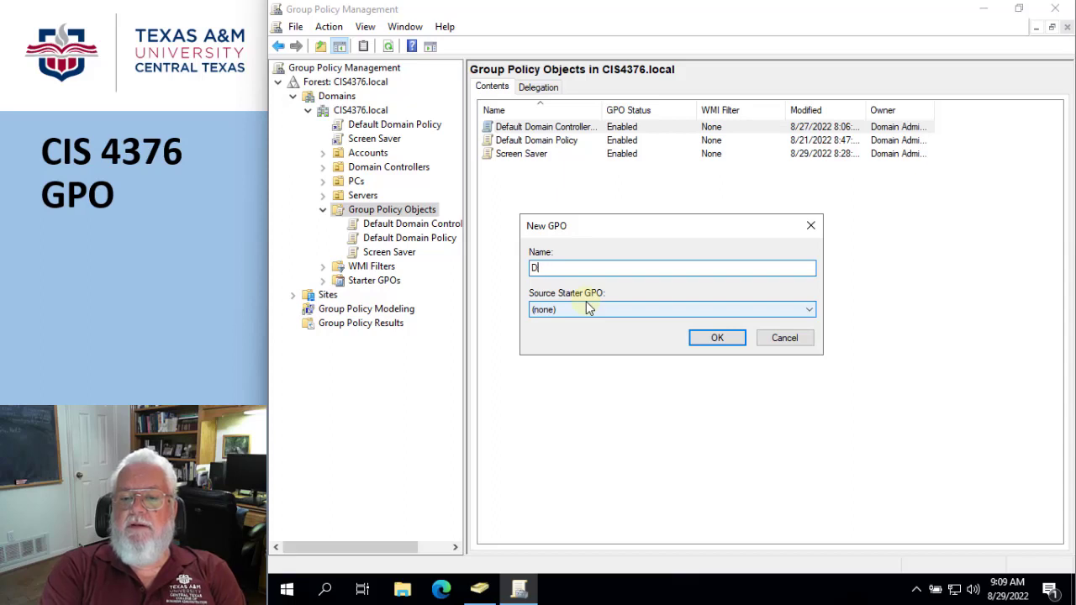
{"action": "type", "text": "isplay "}
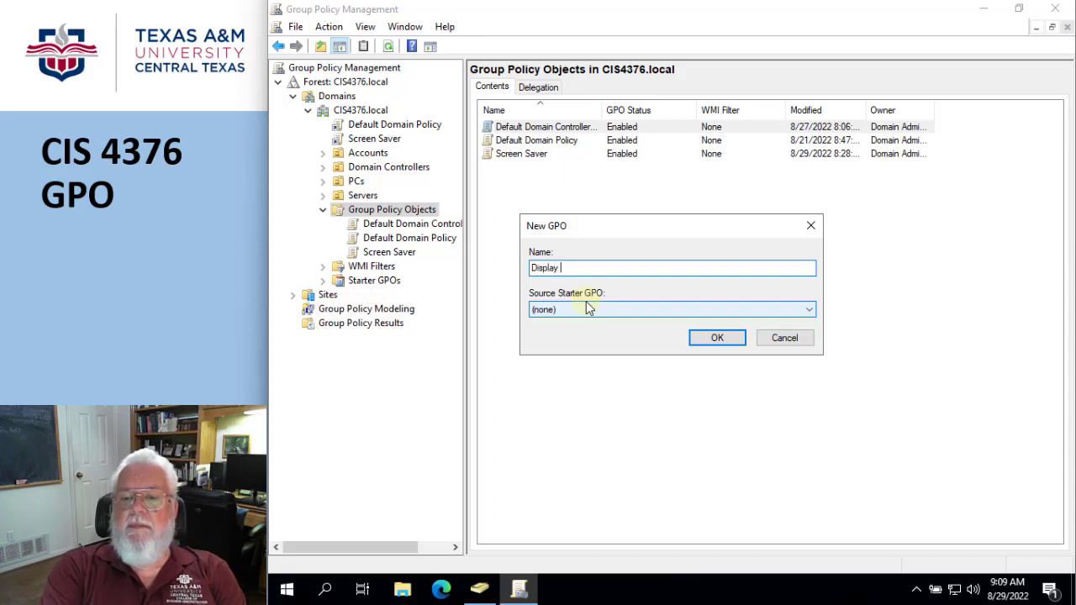
{"action": "type", "text": "Settings"}
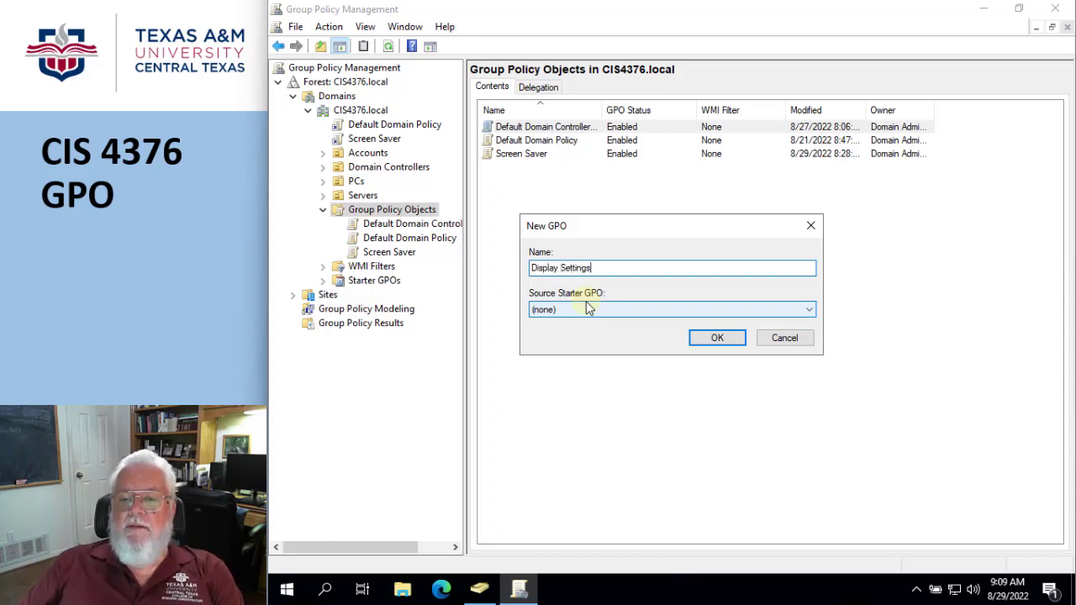
{"action": "left_click", "coordinate": [716, 338]}
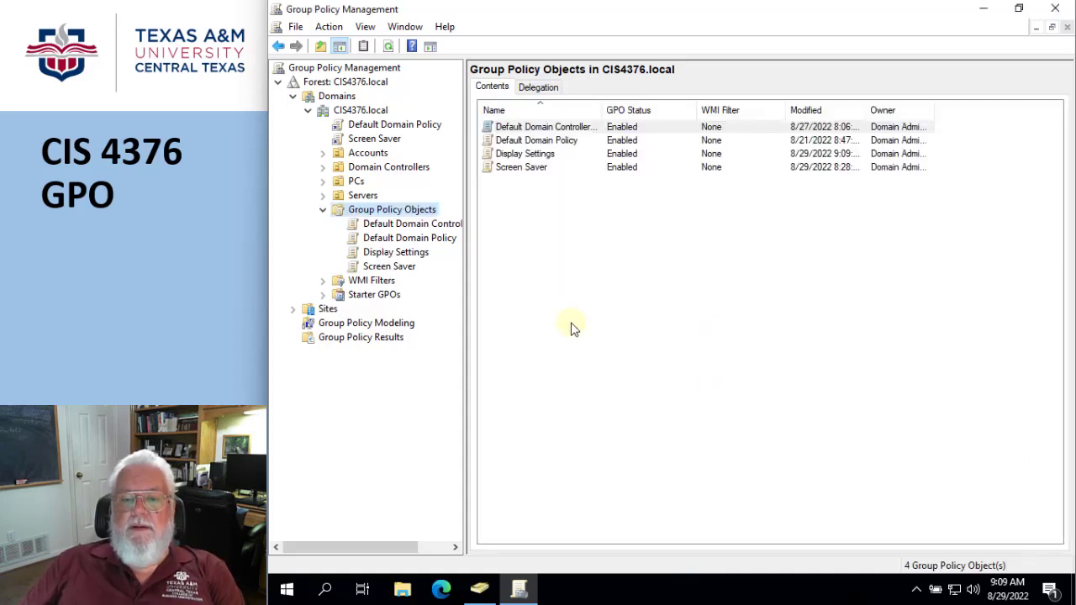
Open the Display Settings GPO in the Group Policy Management Editor
{"action": "left_click", "coordinate": [399, 253]}
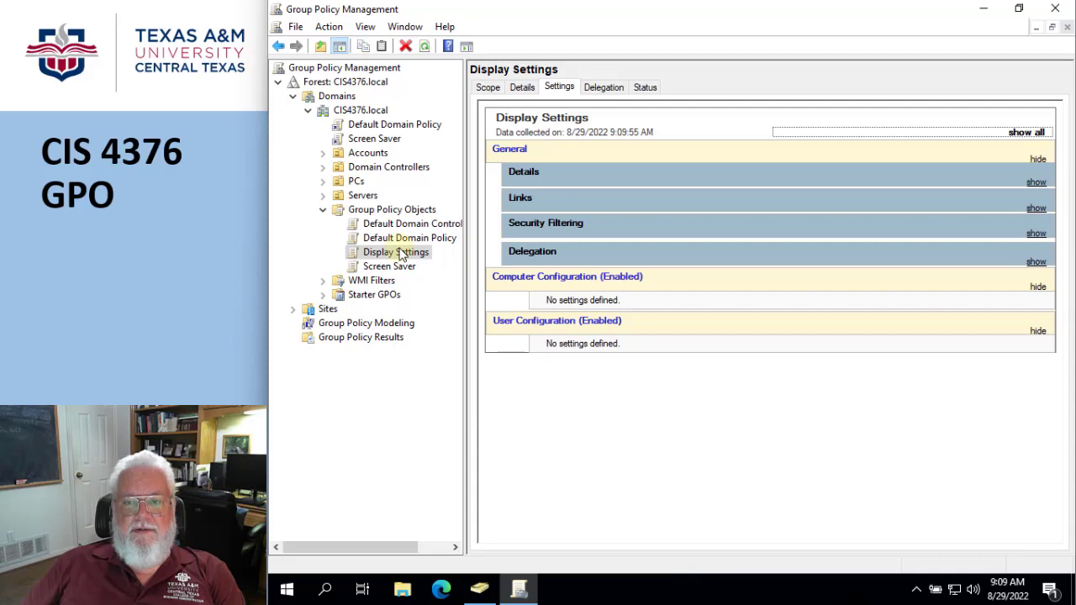
{"action": "right_click", "coordinate": [401, 255]}
{"action": "left_click", "coordinate": [439, 259]}
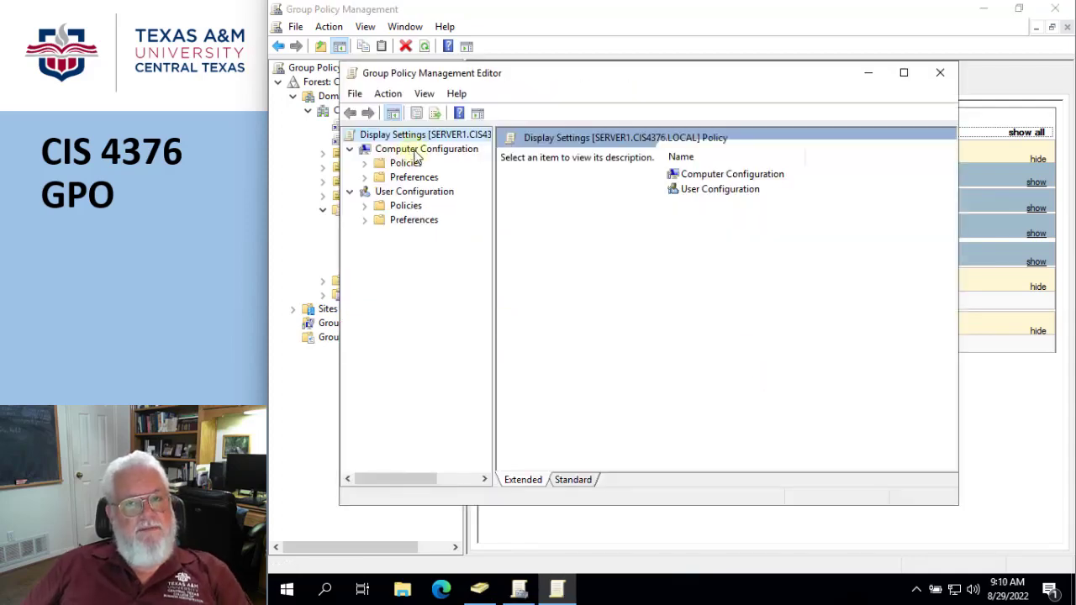
Navigate to Computer Configuration > Policies > Administrative Templates > System > Power Management > Video and Display Settings
{"action": "left_click", "coordinate": [365, 163]}
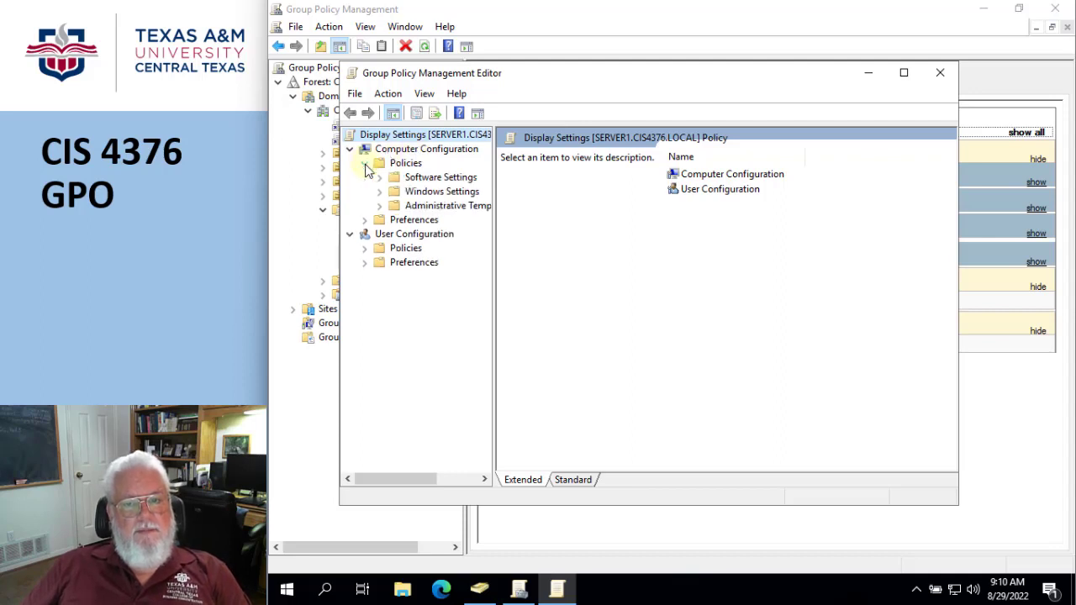
{"action": "left_click", "coordinate": [380, 207]}
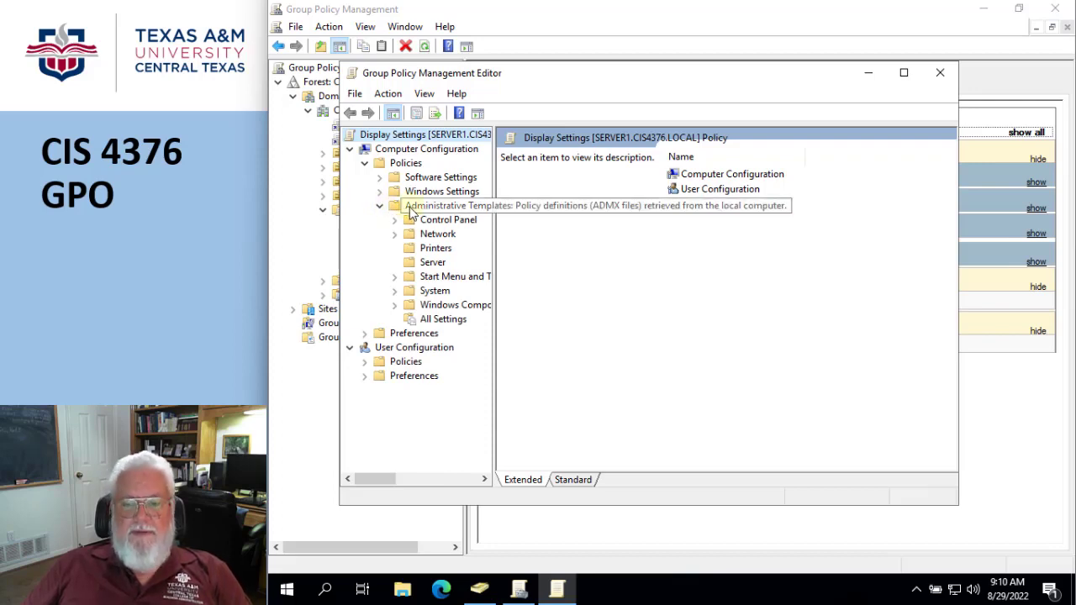
{"action": "left_click", "coordinate": [394, 292]}
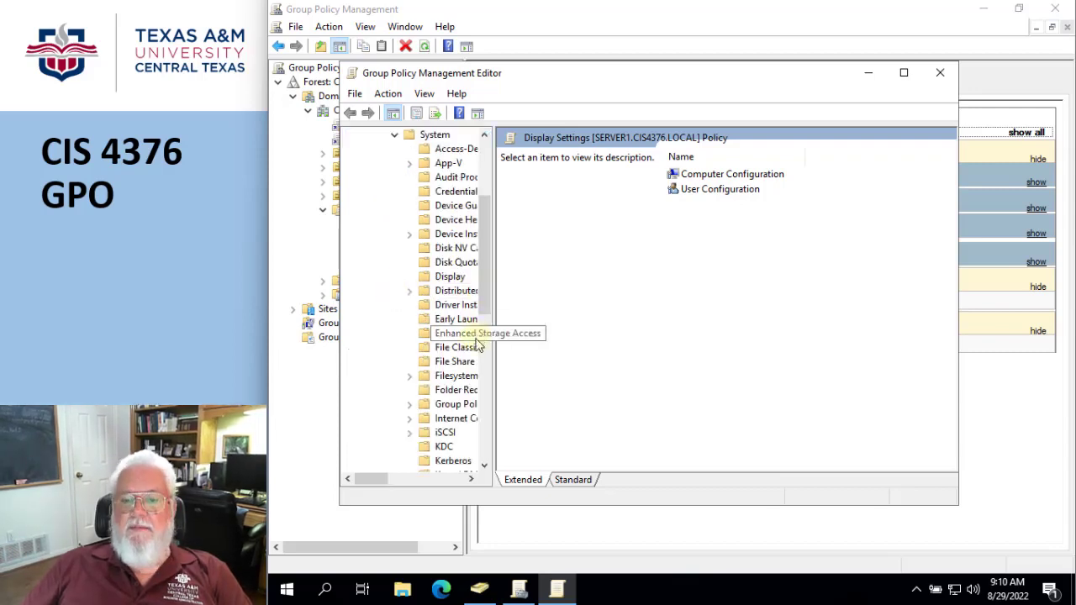
{"action": "left_click_drag", "start_coordinate": [493, 304], "coordinate": [597, 304]}
{"action": "scroll", "coordinate": [499, 308], "scroll_direction": "down", "scroll_amount": 4}
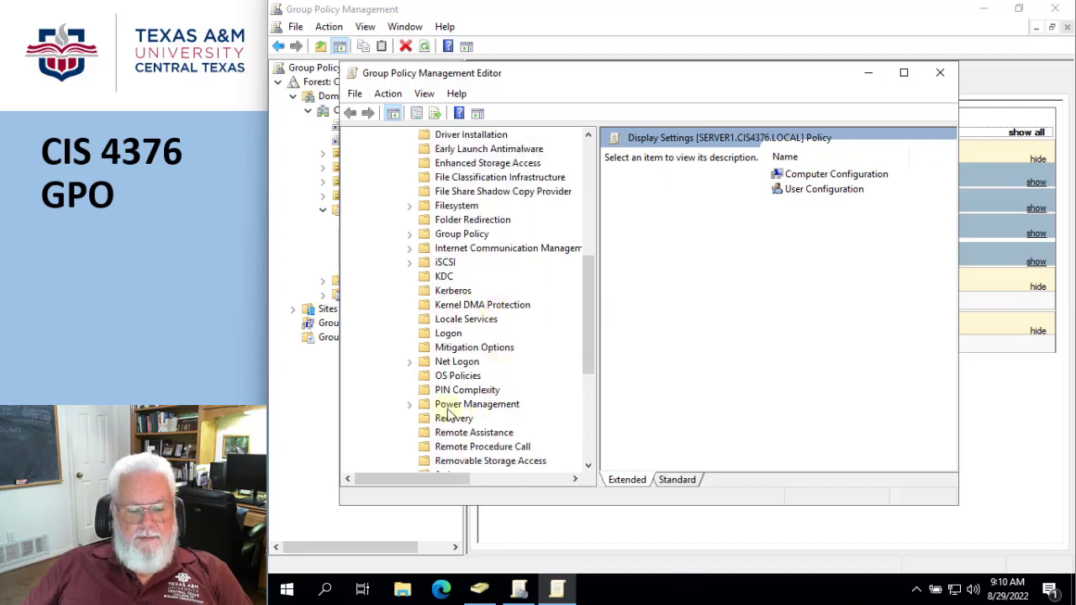
{"action": "left_click", "coordinate": [411, 409]}
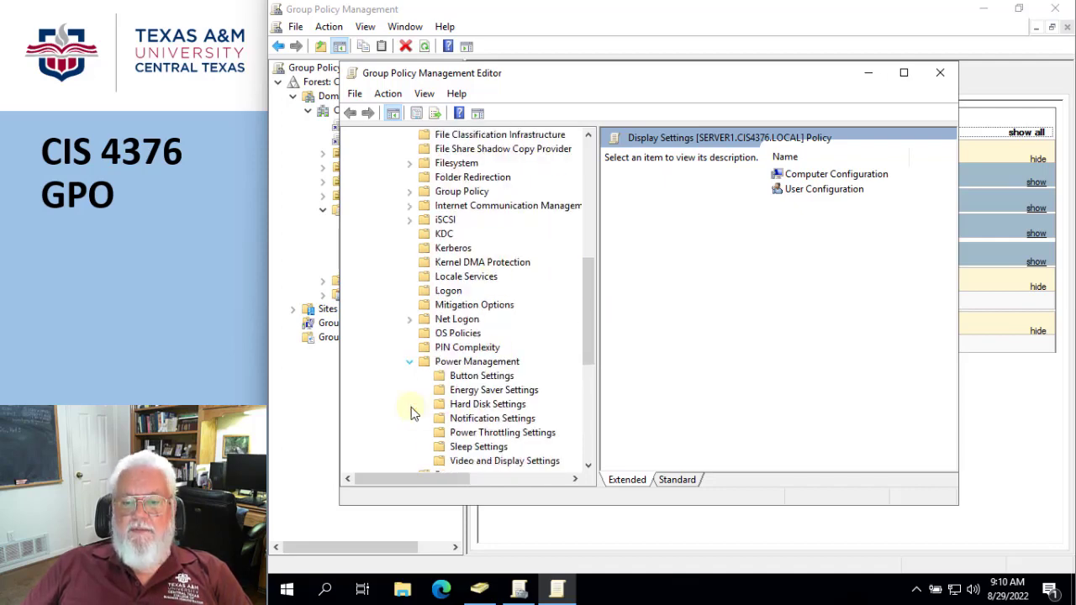
{"action": "scroll", "coordinate": [516, 377], "scroll_direction": "down", "scroll_amount": 1}
{"action": "left_click", "coordinate": [492, 419]}
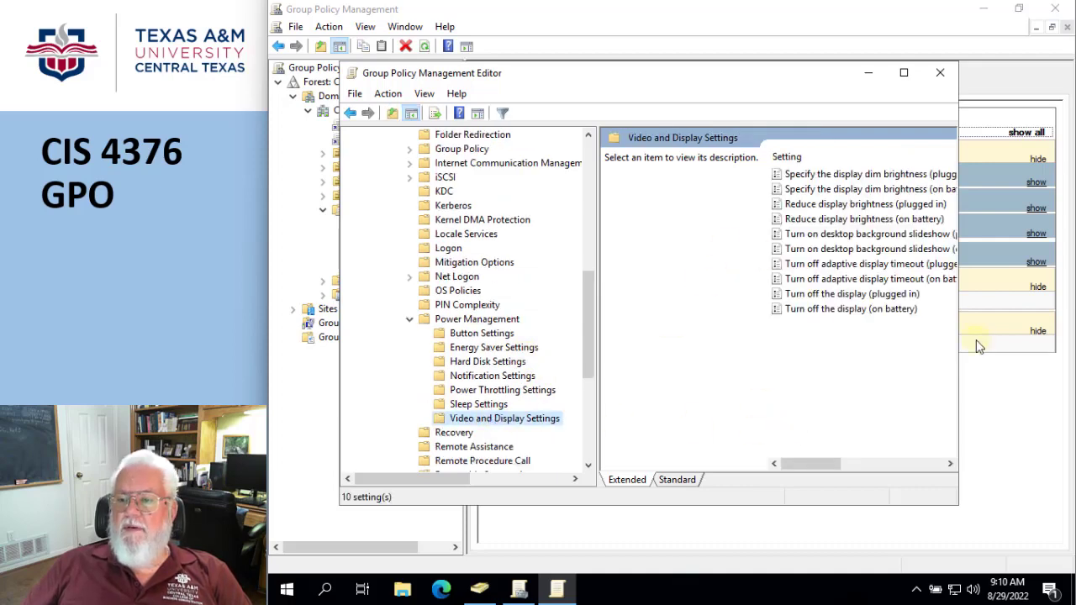
{"action": "left_click_drag", "start_coordinate": [958, 336], "coordinate": [1028, 332]}
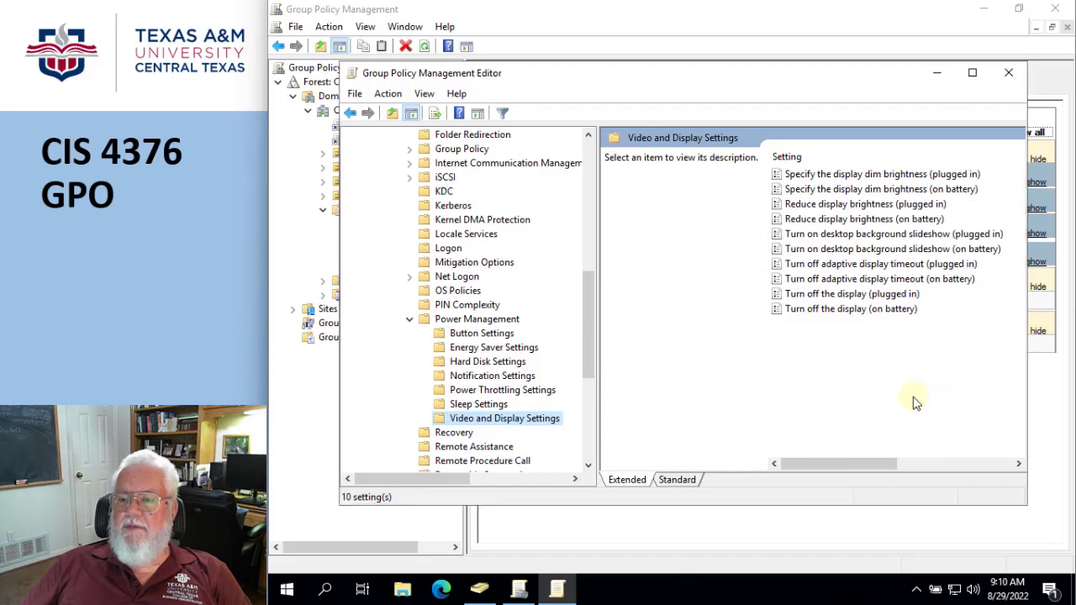
Enable the Turn off the display (plugged in) policy with a timeout in seconds, then close the editor
{"action": "left_click", "coordinate": [805, 296]}
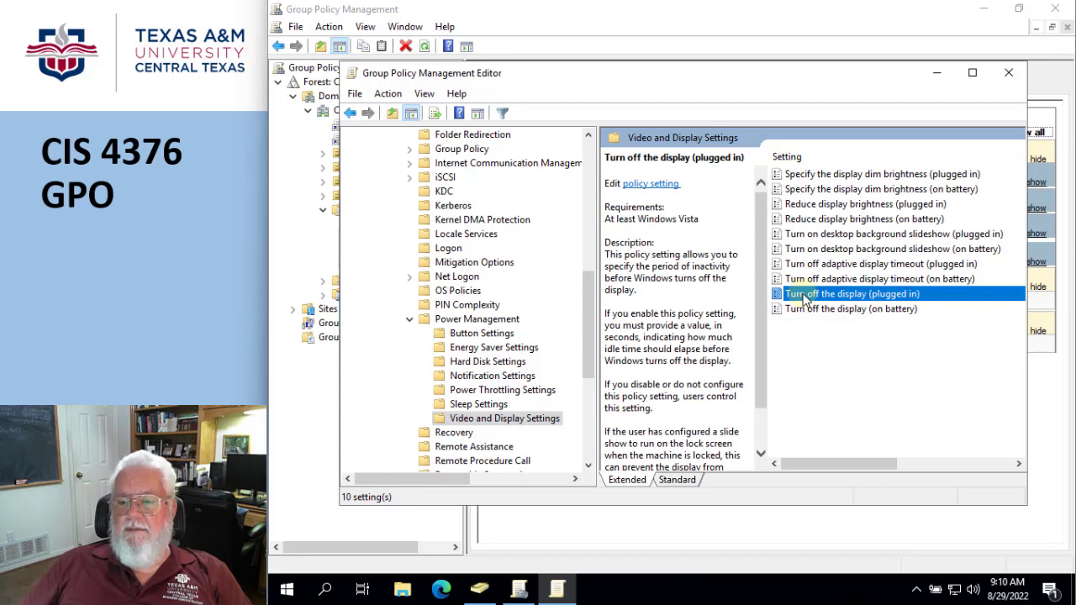
{"action": "double_click", "coordinate": [805, 296]}
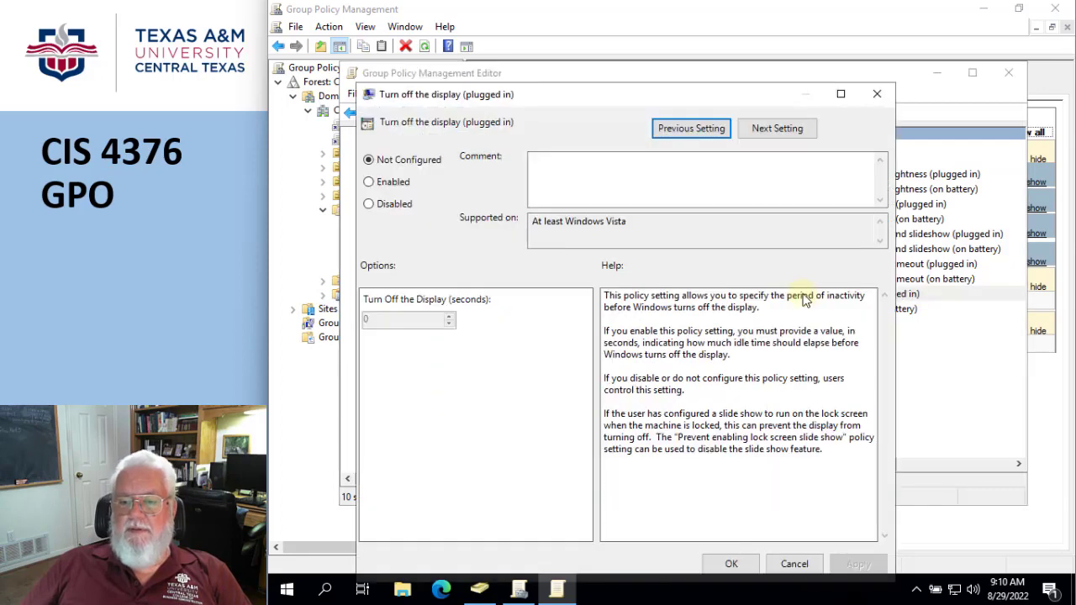
{"action": "left_click", "coordinate": [372, 185]}
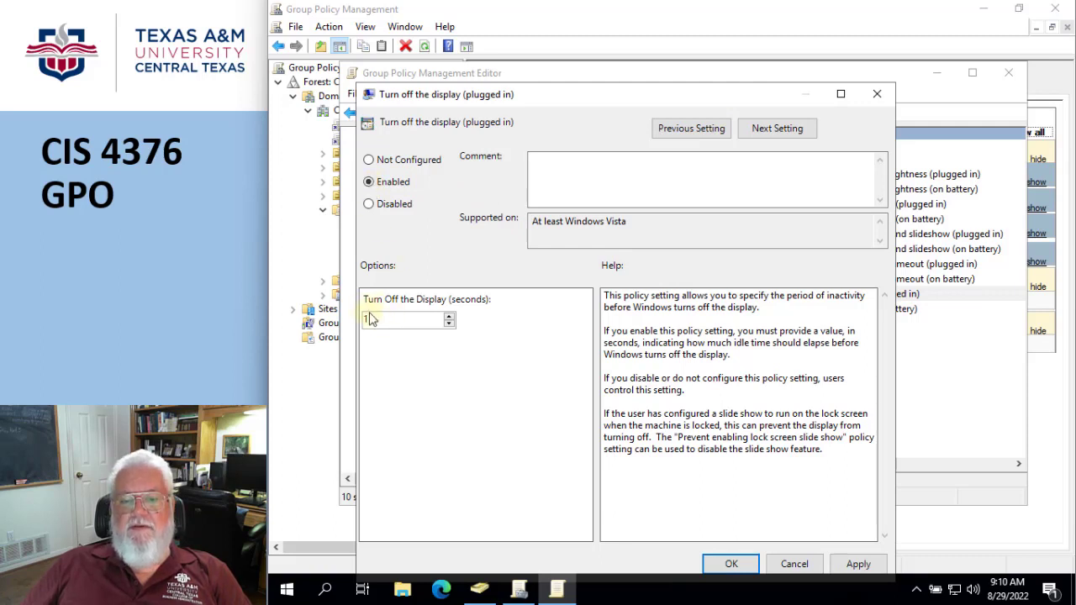
{"action": "left_click", "coordinate": [449, 323]}
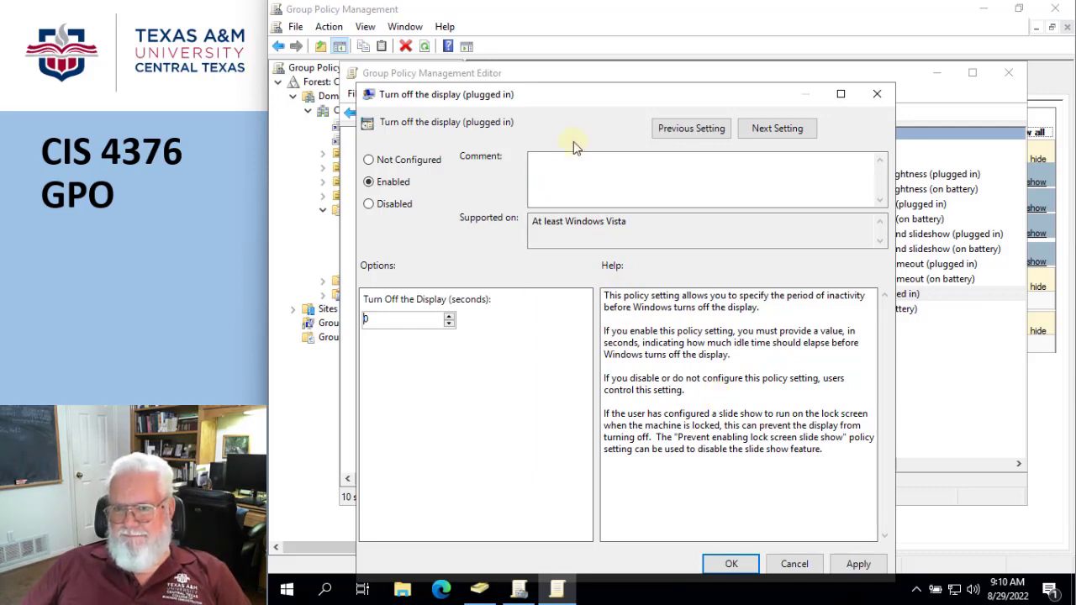
{"action": "left_click", "coordinate": [733, 564]}
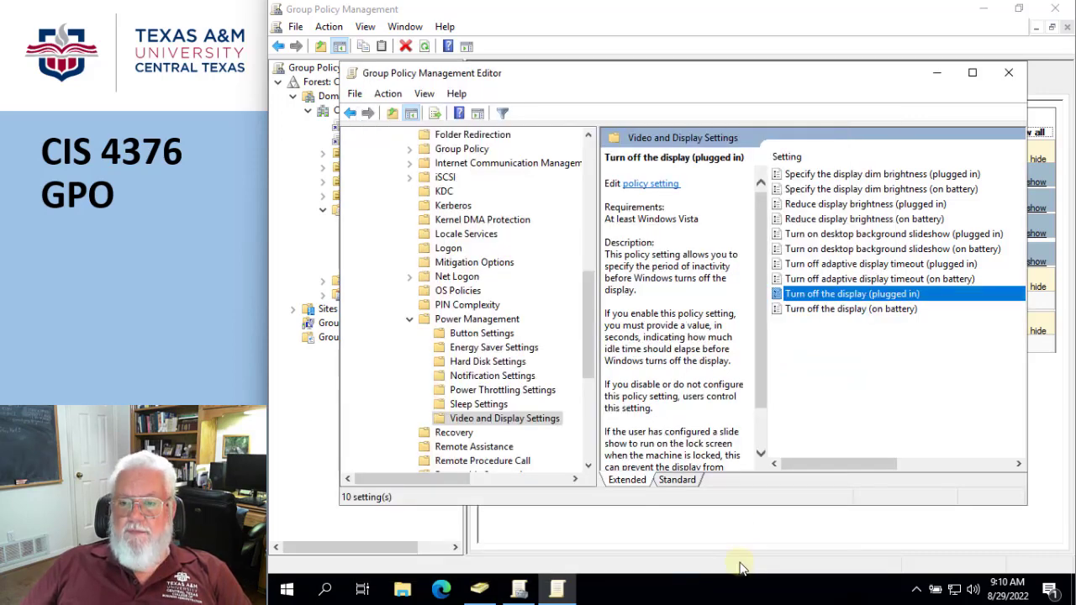
{"action": "left_click", "coordinate": [1009, 76]}
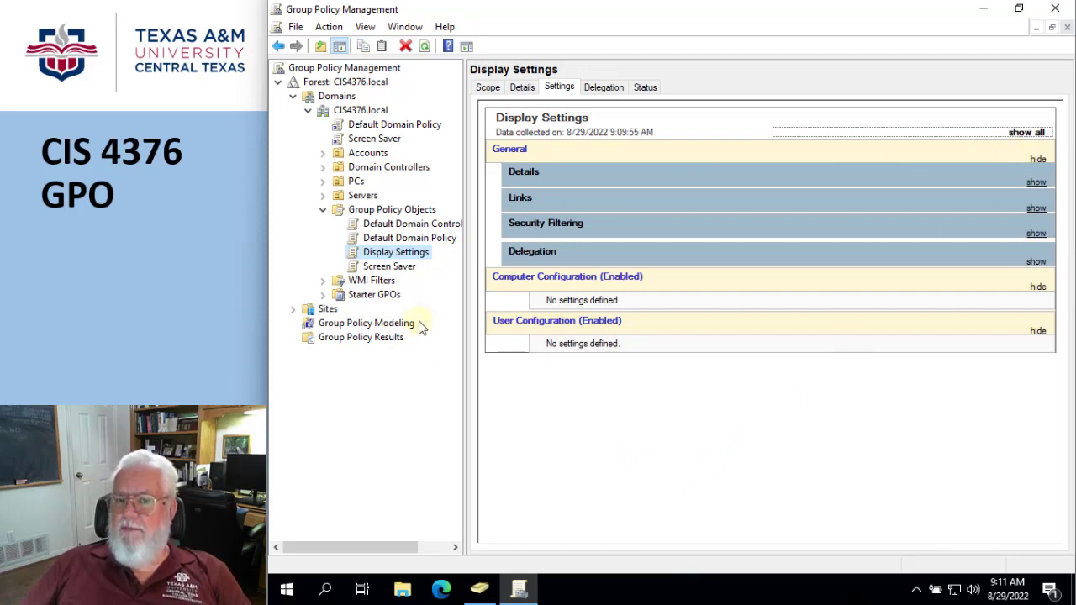
Link the Screen Saver GPO to the Domain Controllers OU
{"action": "left_click", "coordinate": [323, 168]}
{"action": "left_click", "coordinate": [383, 169]}
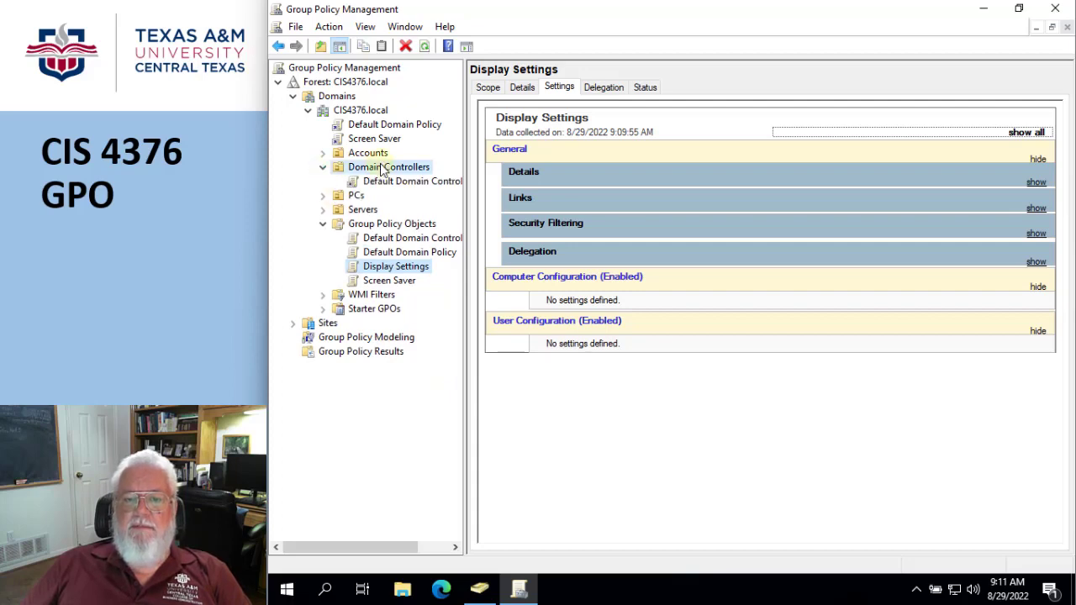
{"action": "mouse_move", "coordinate": [383, 169]}
{"action": "left_mouse_down"}
{"action": "mouse_move", "coordinate": [361, 240]}
{"action": "mouse_move", "coordinate": [391, 292]}
{"action": "mouse_move", "coordinate": [378, 286]}
{"action": "mouse_move", "coordinate": [393, 171]}
{"action": "left_mouse_up"}
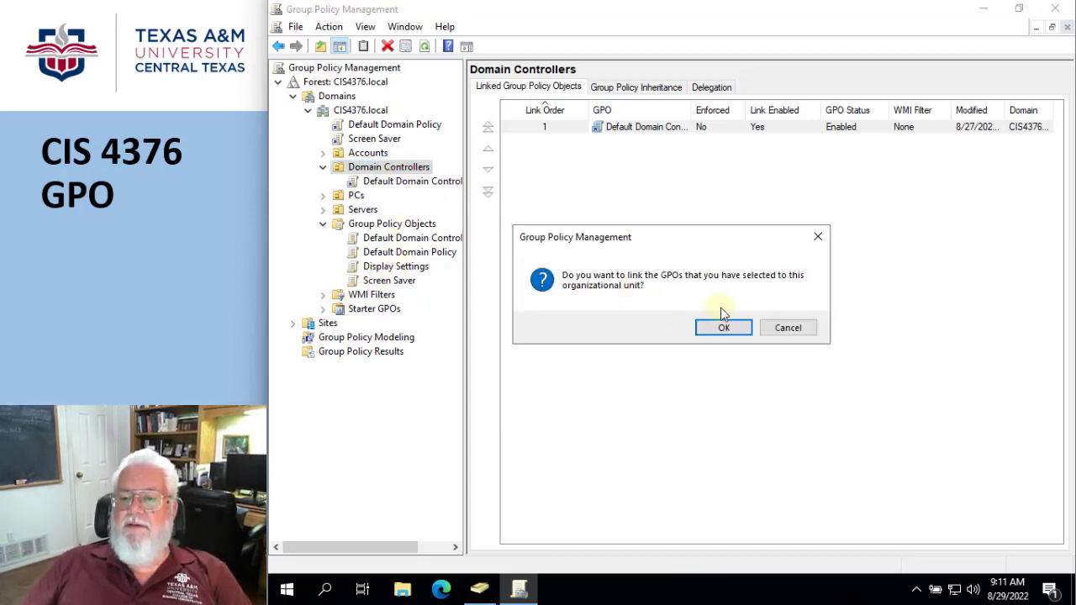
{"action": "left_click", "coordinate": [725, 330]}
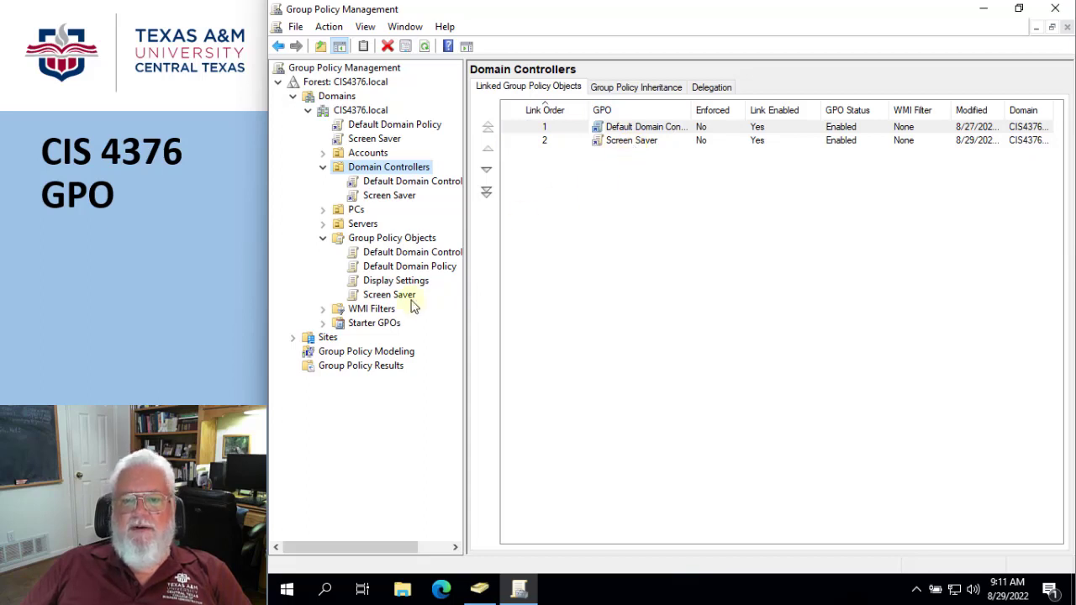
Link the Display Settings GPO to the Domain Controllers OU
{"action": "left_click_drag", "start_coordinate": [399, 286], "coordinate": [405, 170]}
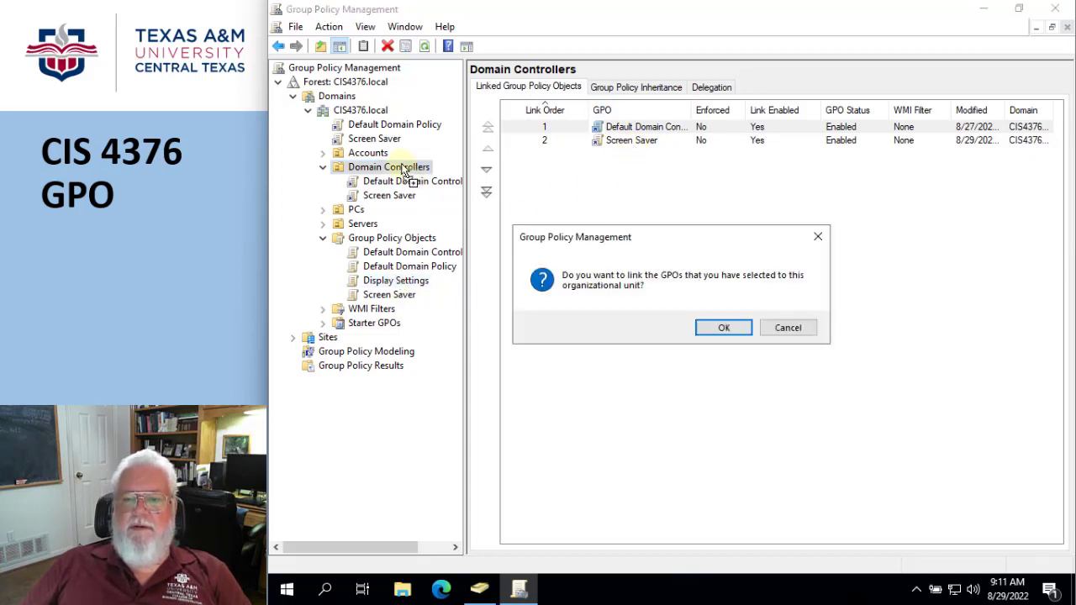
{"action": "left_click", "coordinate": [712, 328]}
Delete the Screen Saver GPO link from the Domain Controllers OU
{"action": "left_click", "coordinate": [622, 143]}
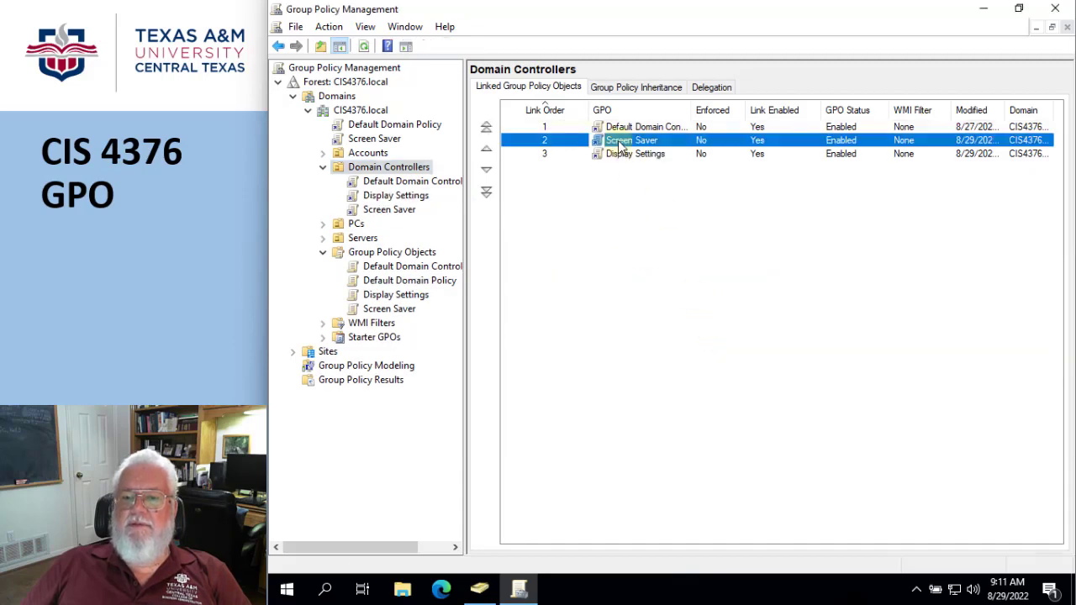
{"action": "right_click", "coordinate": [620, 143]}
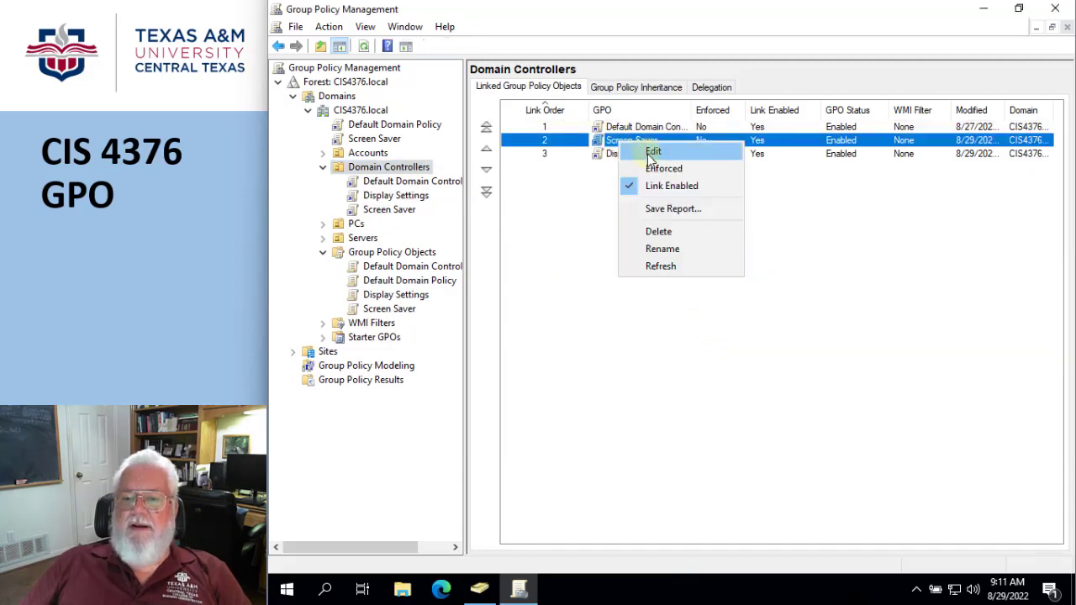
{"action": "left_click", "coordinate": [657, 232]}
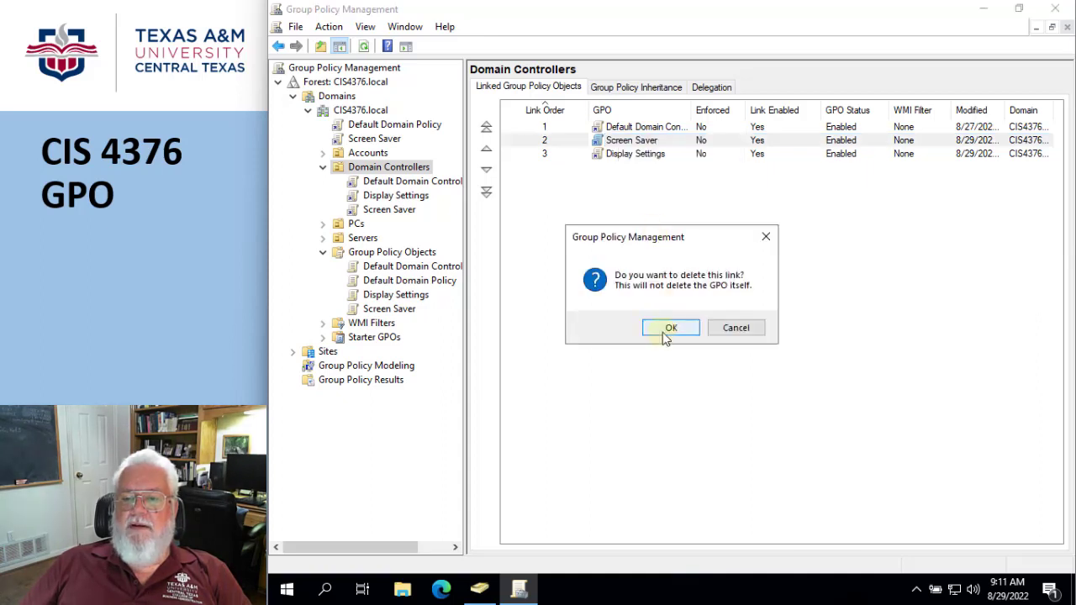
{"action": "left_click", "coordinate": [664, 333]}
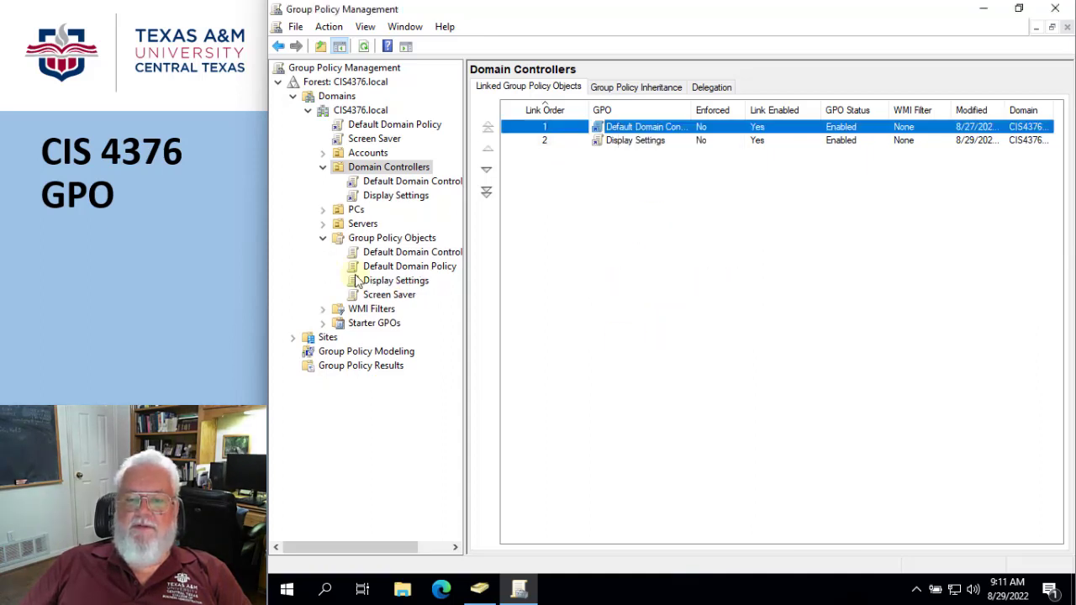
Link the Display Settings GPO to the PCs OU and view its linked GPOs
{"action": "left_click", "coordinate": [632, 263]}
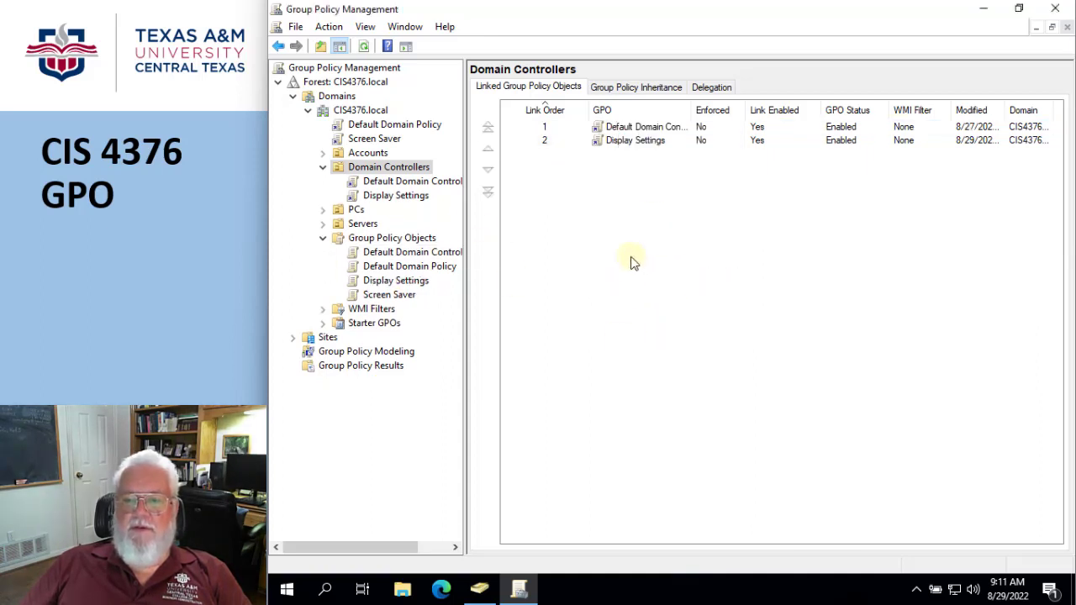
{"action": "left_click", "coordinate": [613, 130]}
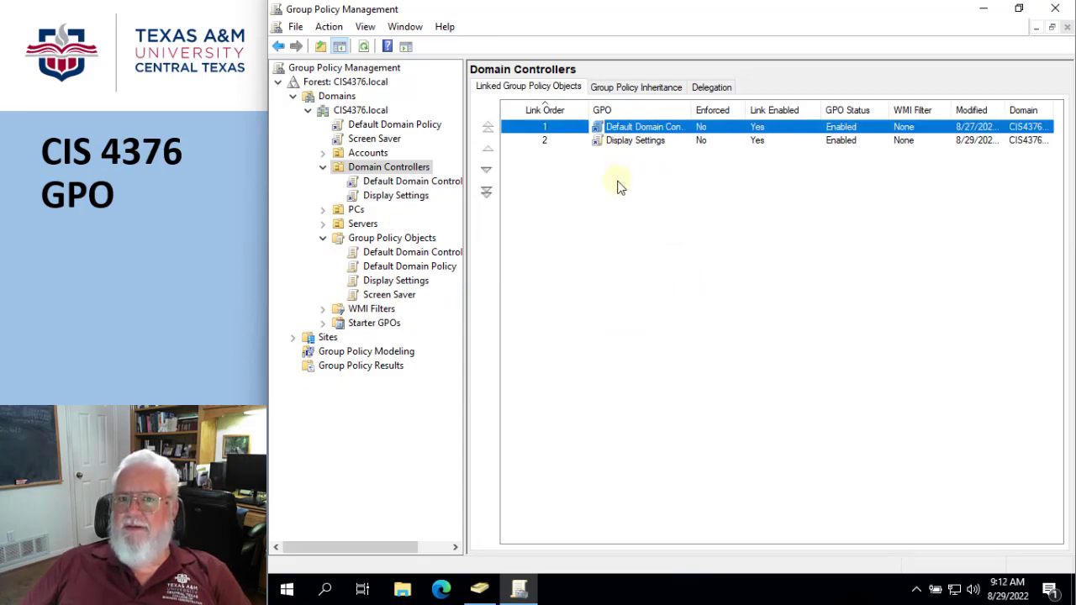
{"action": "left_click", "coordinate": [623, 141]}
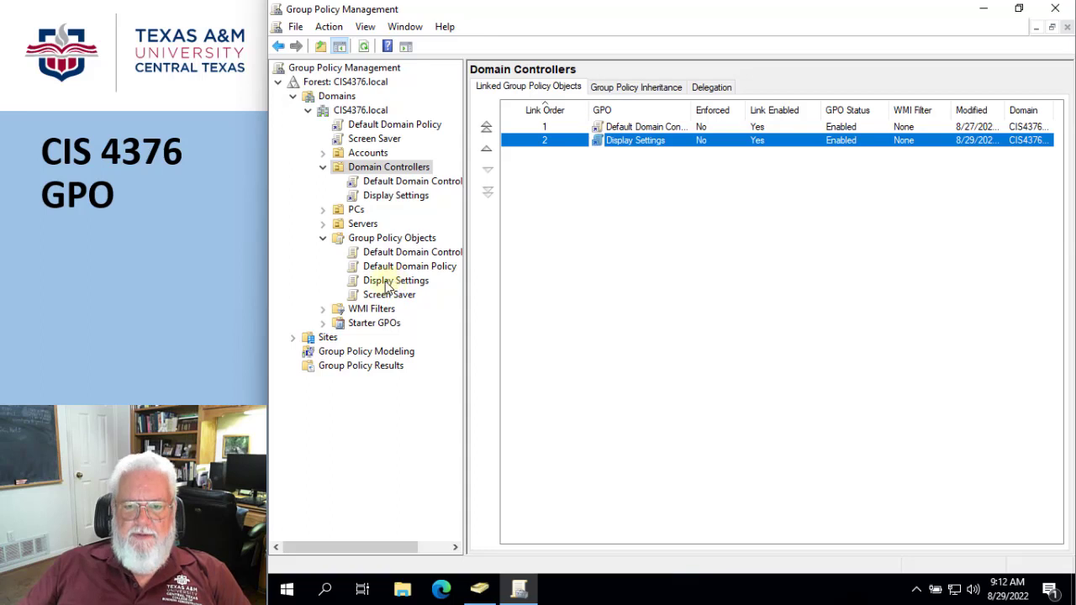
{"action": "left_click_drag", "start_coordinate": [380, 281], "coordinate": [357, 212]}
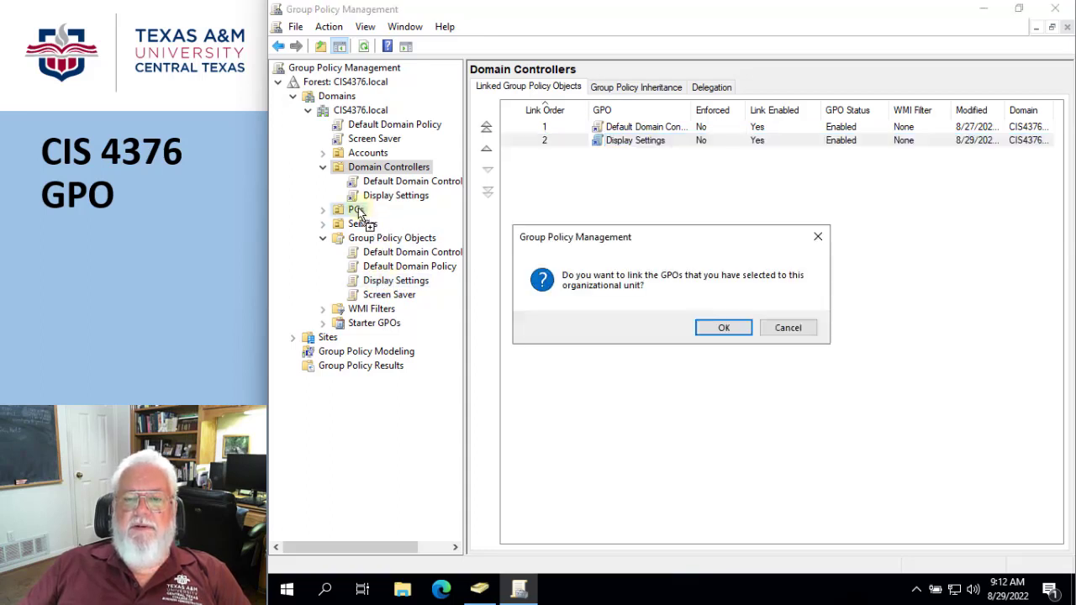
{"action": "left_click", "coordinate": [707, 327]}
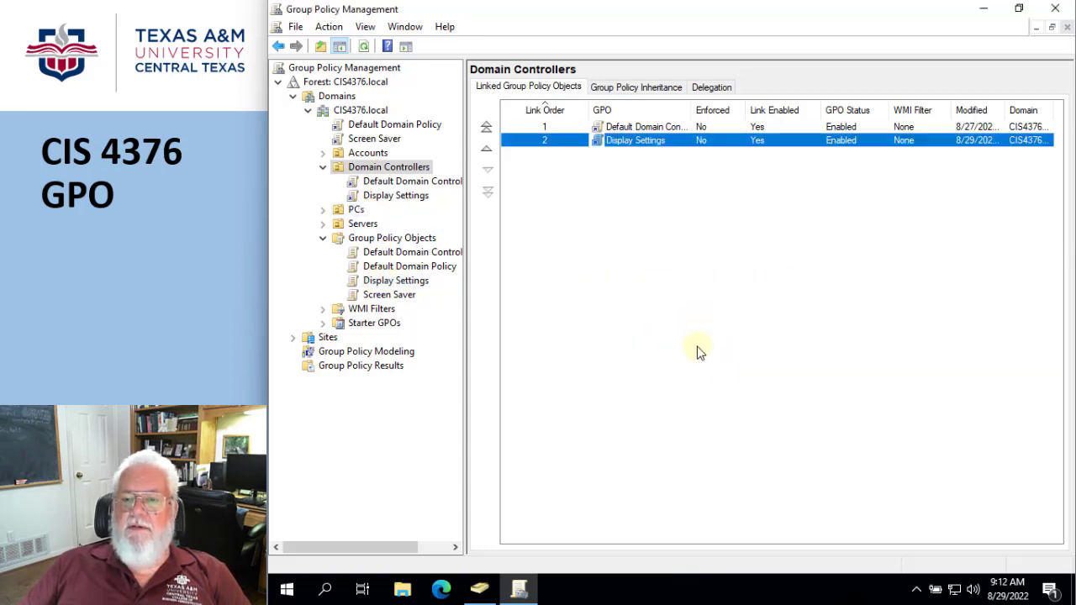
{"action": "left_click", "coordinate": [356, 211]}
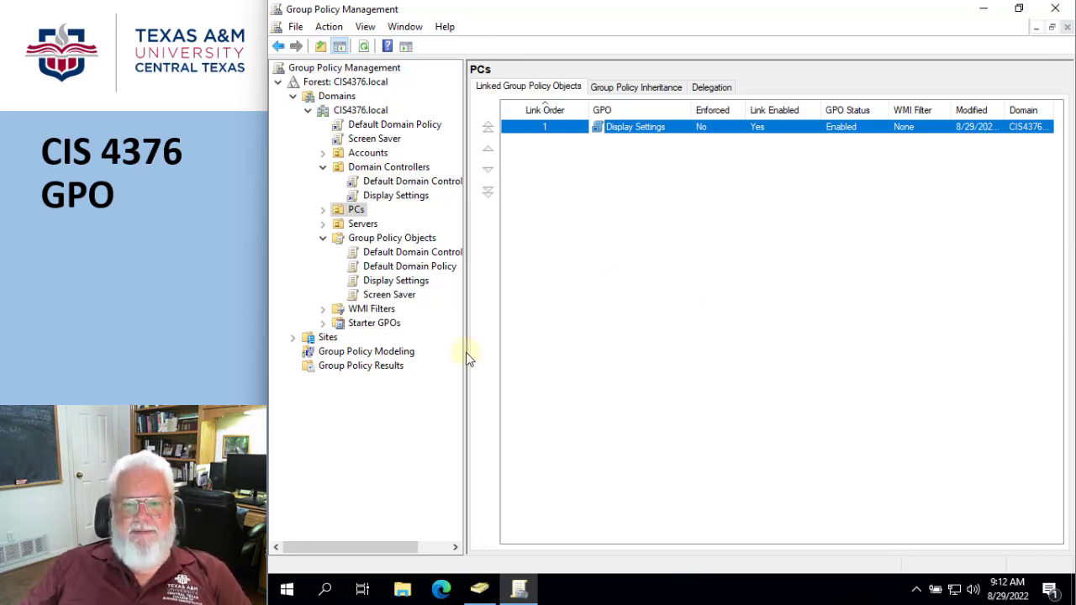
Review the GPO links on the PCs, Engineering and Sales OUs and the Display Settings GPO's scope
{"action": "left_click", "coordinate": [321, 210]}
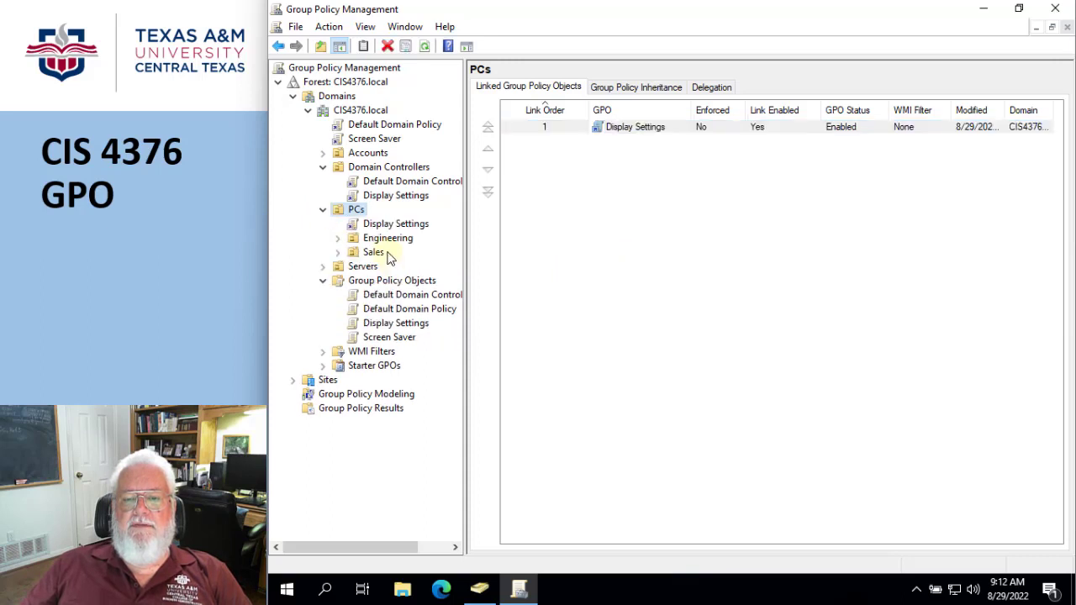
{"action": "left_click", "coordinate": [383, 241]}
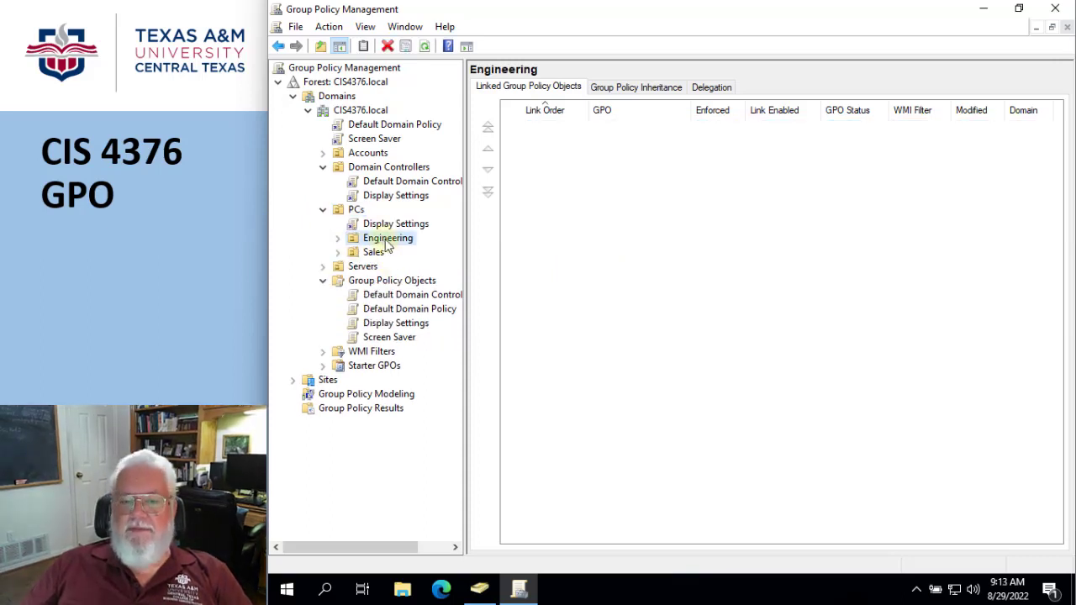
{"action": "left_click", "coordinate": [373, 254]}
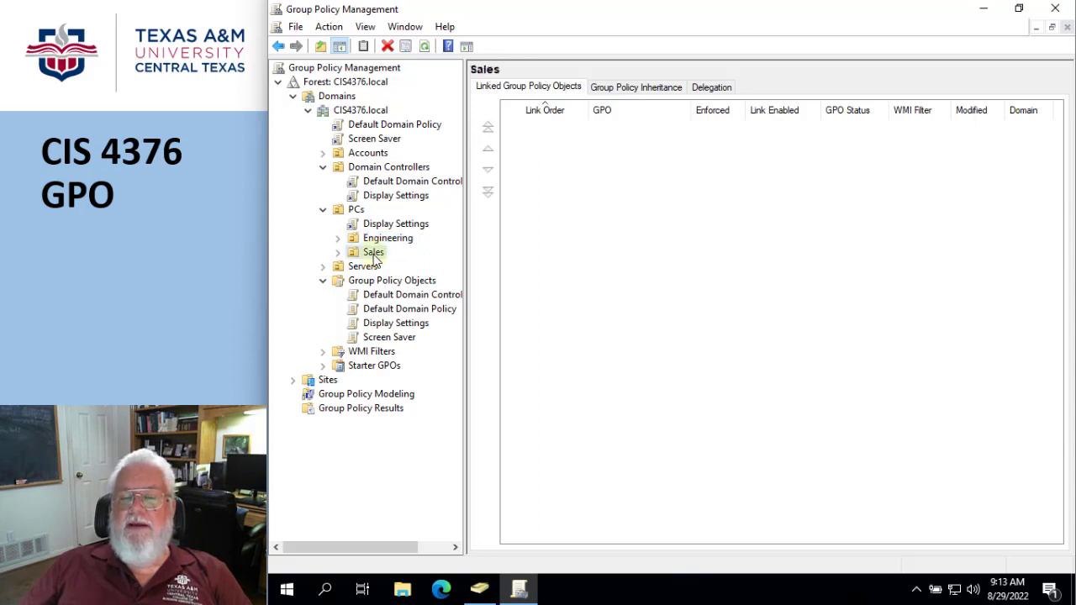
{"action": "left_click", "coordinate": [352, 210]}
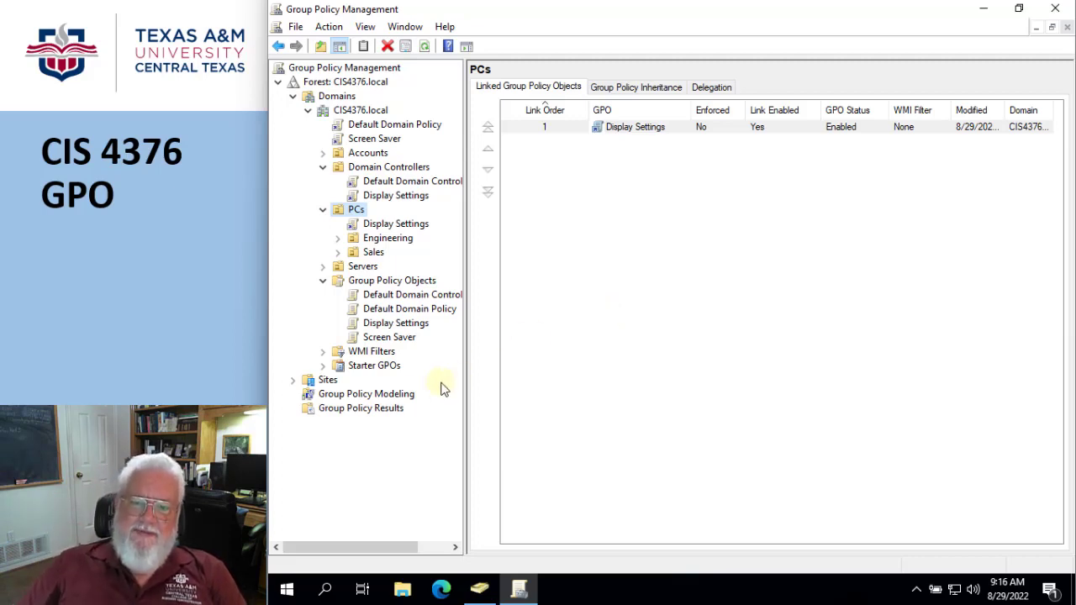
{"action": "left_click", "coordinate": [335, 412]}
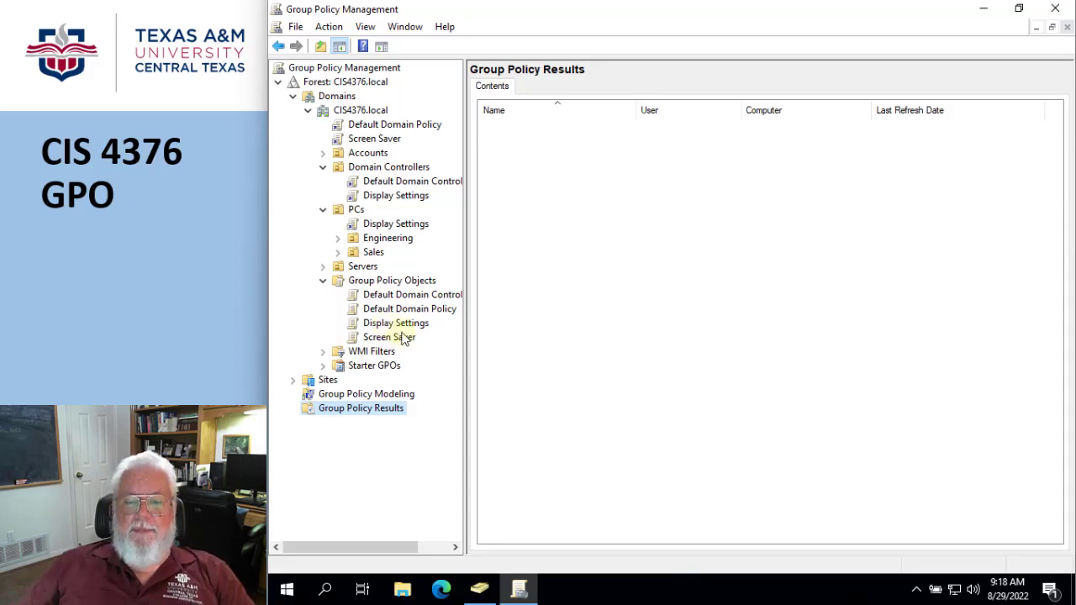
{"action": "left_click", "coordinate": [401, 325]}
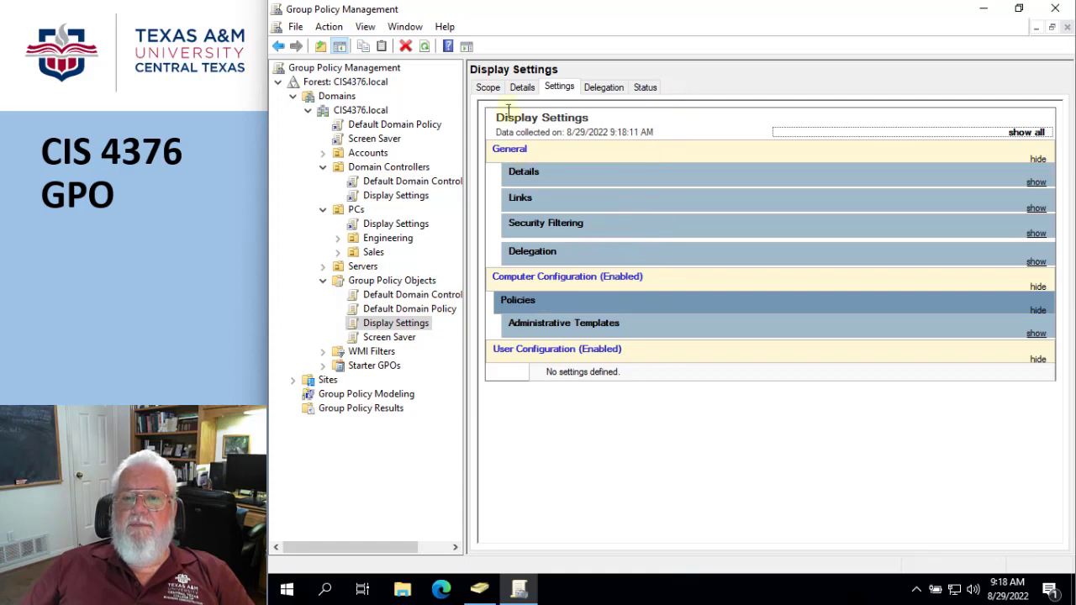
{"action": "left_click", "coordinate": [488, 87]}
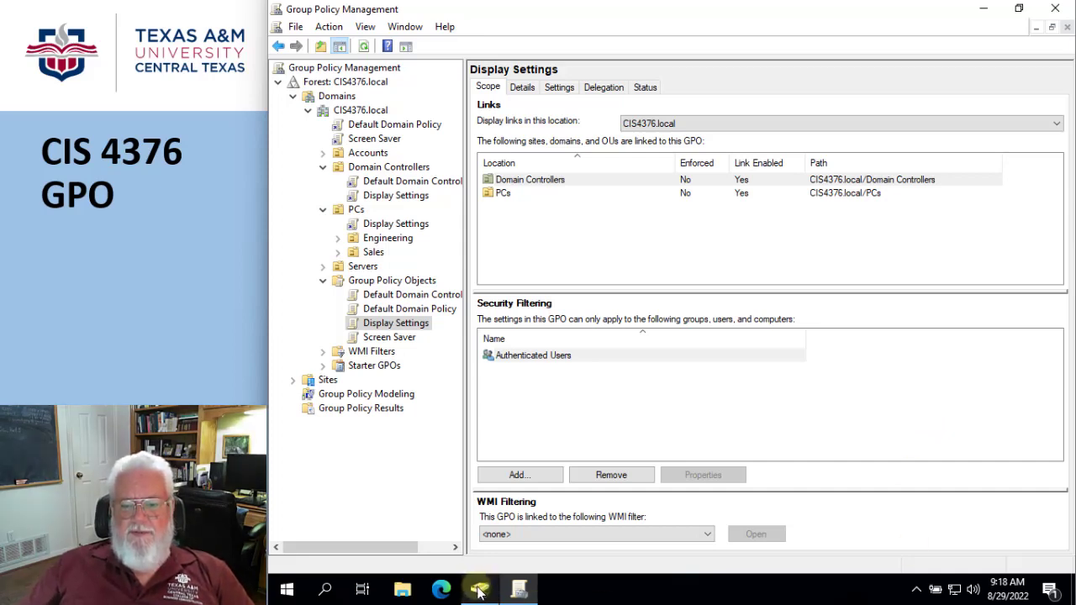
Switch to Active Directory Users and Computers to examine the Computers and Users containers, then return to Group Policy Management
{"action": "mouse_move", "coordinate": [478, 591]}
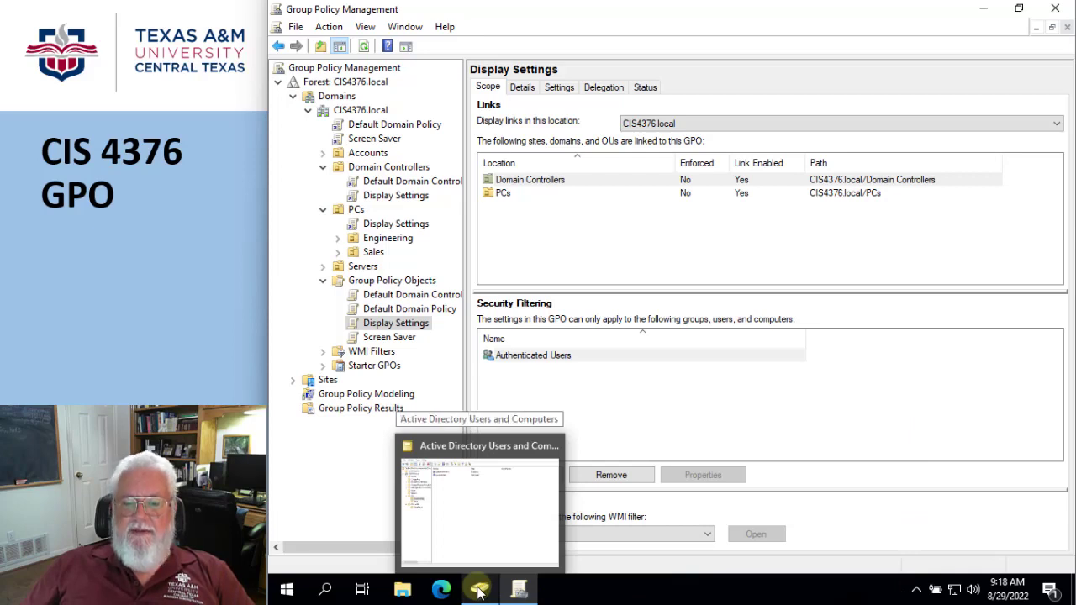
{"action": "left_click", "coordinate": [508, 447]}
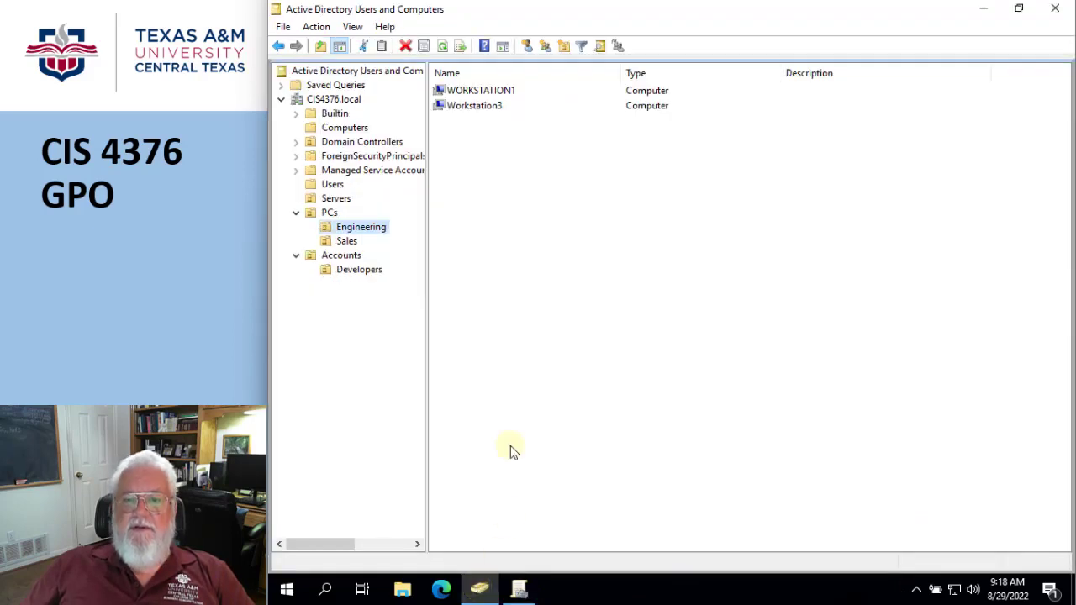
{"action": "left_click", "coordinate": [345, 128]}
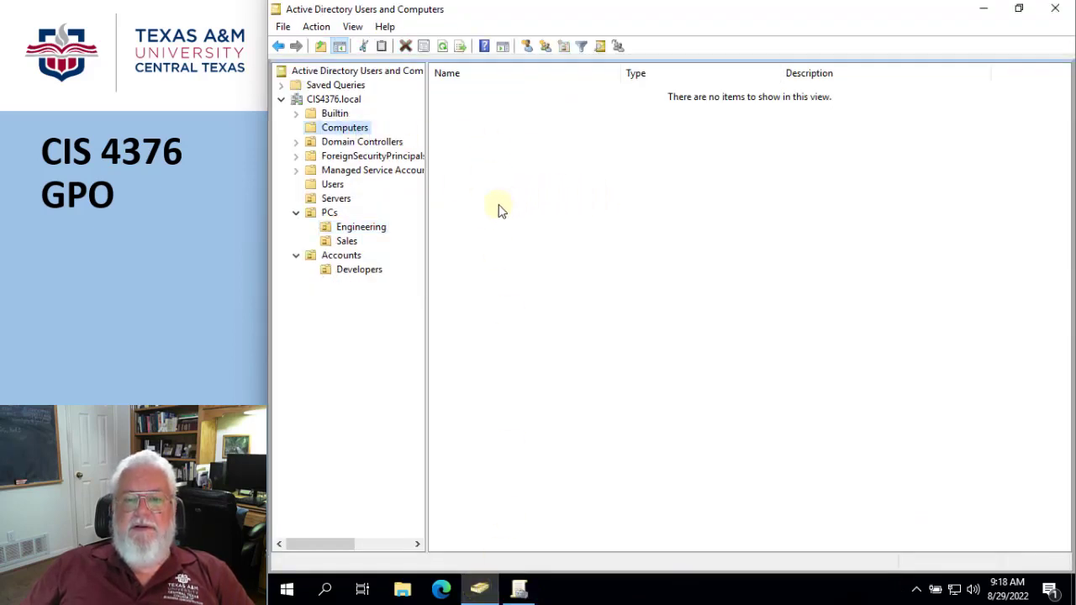
{"action": "left_click", "coordinate": [333, 185]}
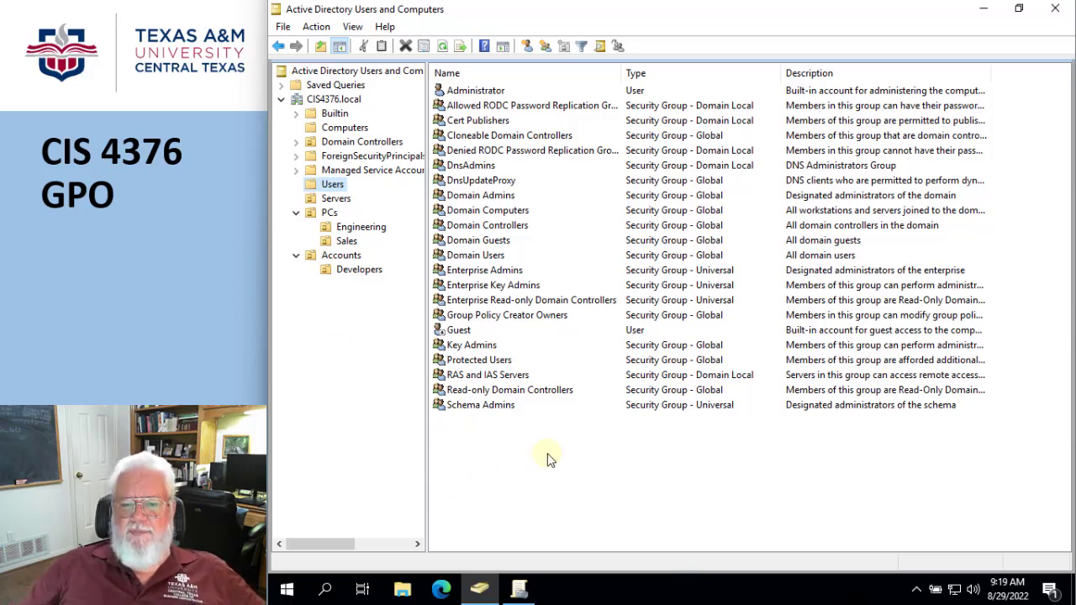
{"action": "left_click", "coordinate": [519, 589]}
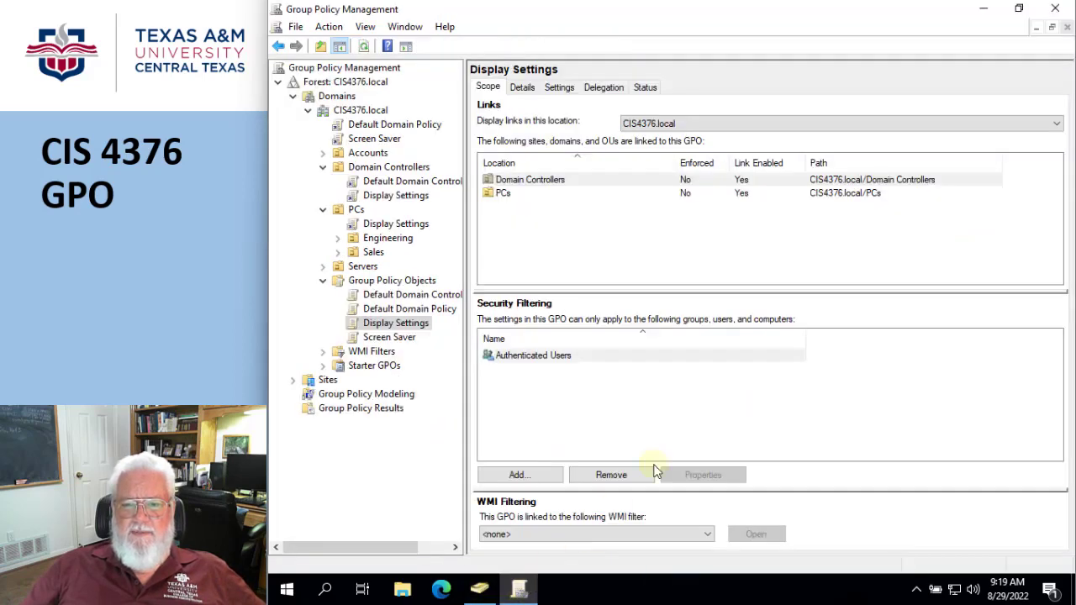